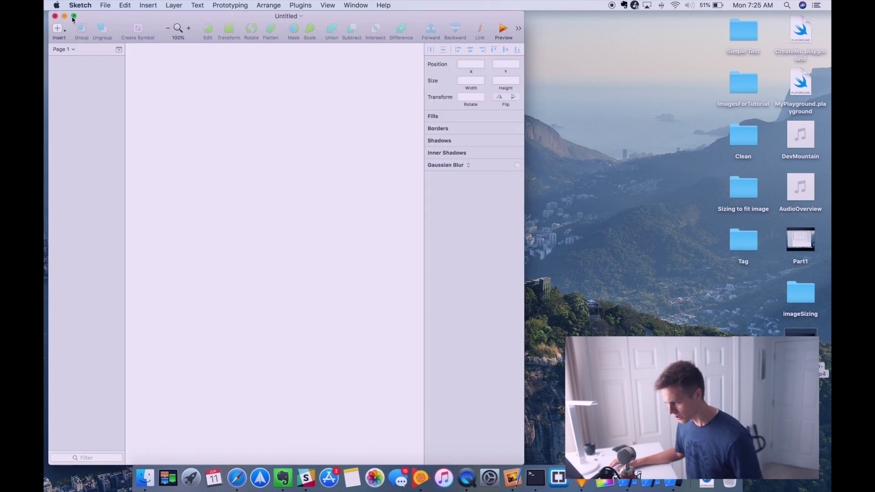
Enlarge the window to full screen and insert an artboard sized with the iPhone 8 Plus preset
{"action": "left_click", "coordinate": [74, 16]}
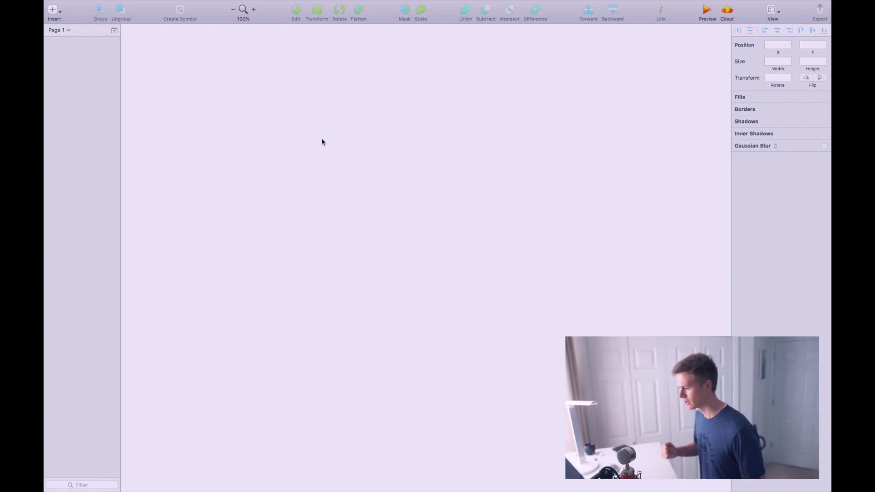
{"action": "left_click", "coordinate": [57, 14]}
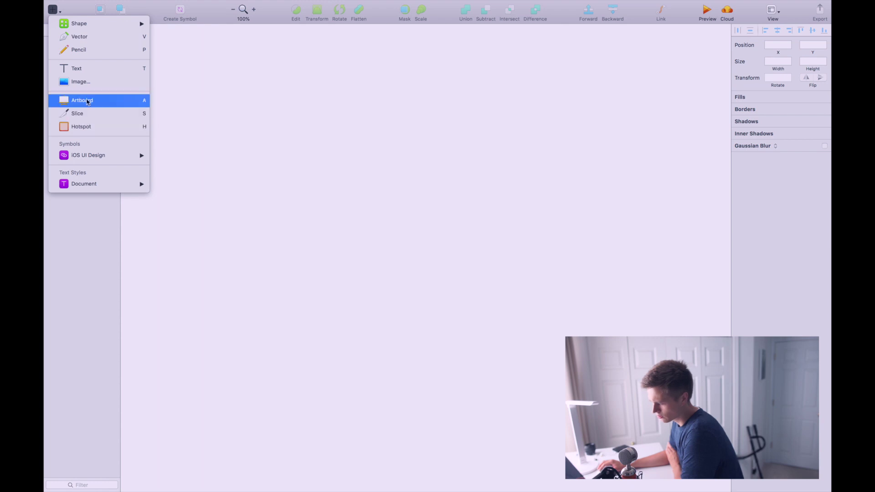
{"action": "left_click", "coordinate": [89, 100]}
{"action": "left_click_drag", "start_coordinate": [226, 131], "coordinate": [447, 405]}
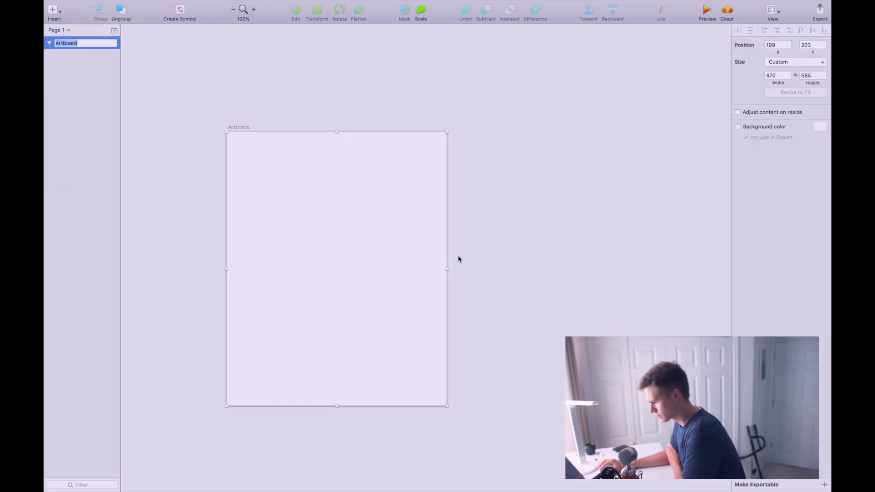
{"action": "left_click", "coordinate": [781, 62]}
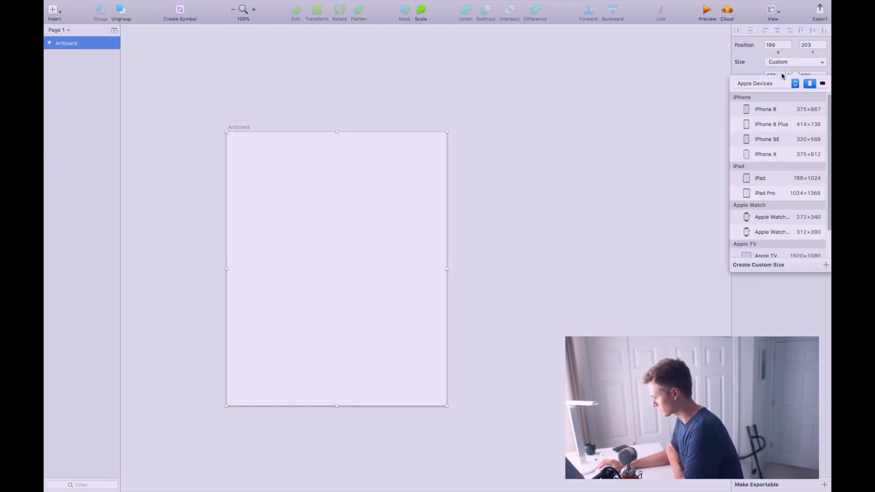
{"action": "left_click", "coordinate": [786, 125]}
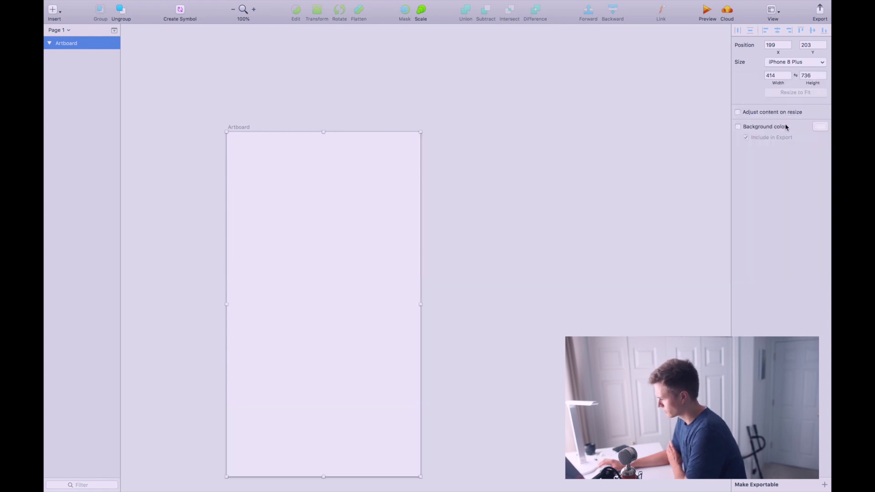
Move the artboard to about X 178, Y 96 and duplicate it twice to make a row of three
{"action": "left_click_drag", "start_coordinate": [398, 154], "coordinate": [384, 100]}
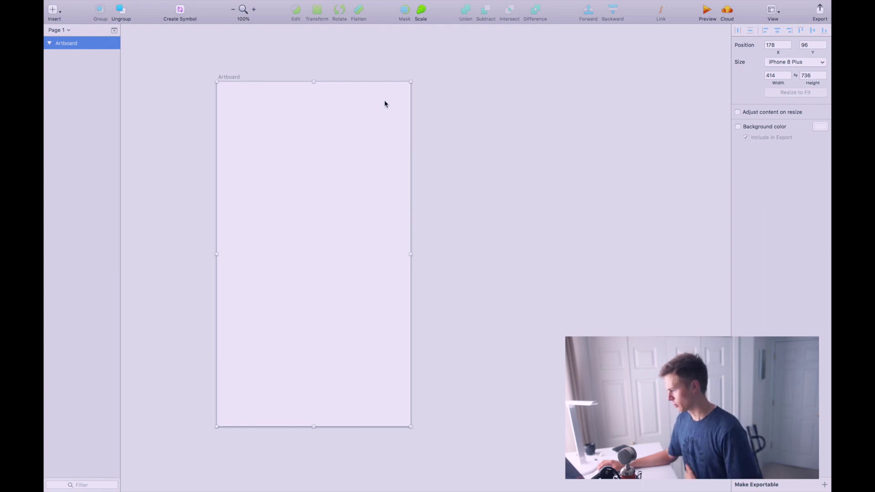
{"action": "key", "text": "super+d"}
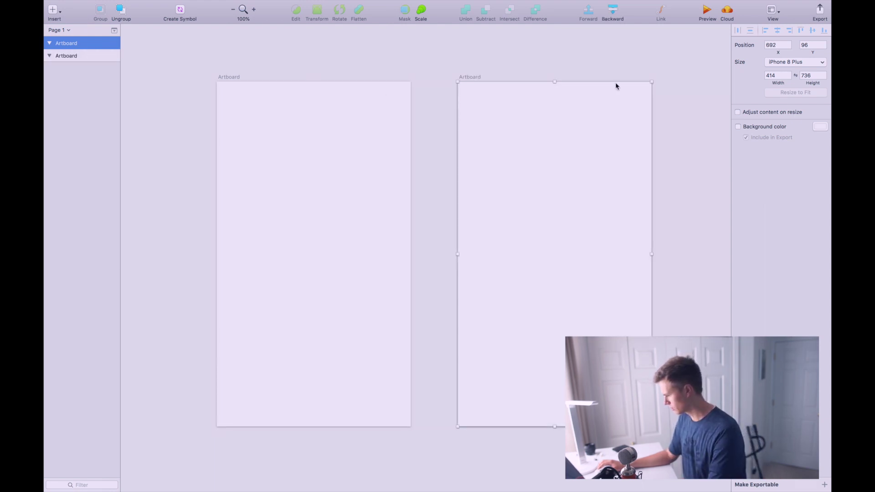
{"action": "key", "text": "super+d"}
Add a "Home Screen" text title above the first artboard and copy it above the other two artboards
{"action": "scroll", "coordinate": [494, 191], "scroll_direction": "left", "scroll_amount": 2}
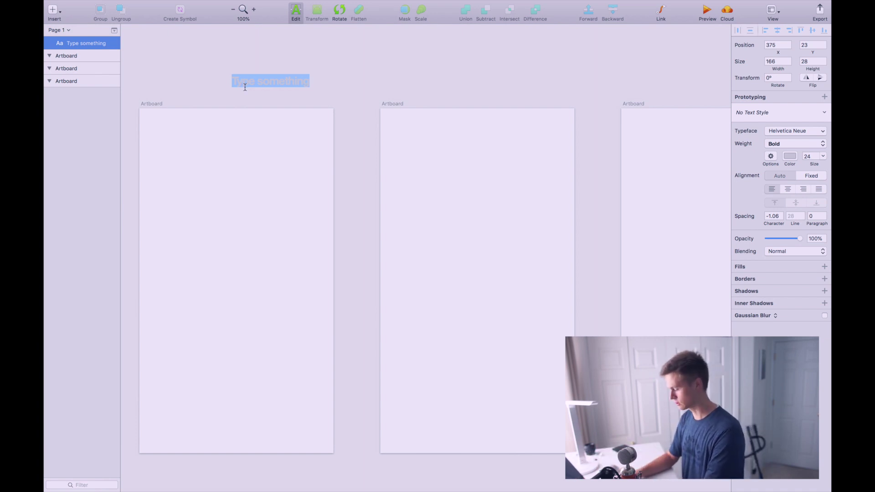
{"action": "type", "text": "Home Screen"}
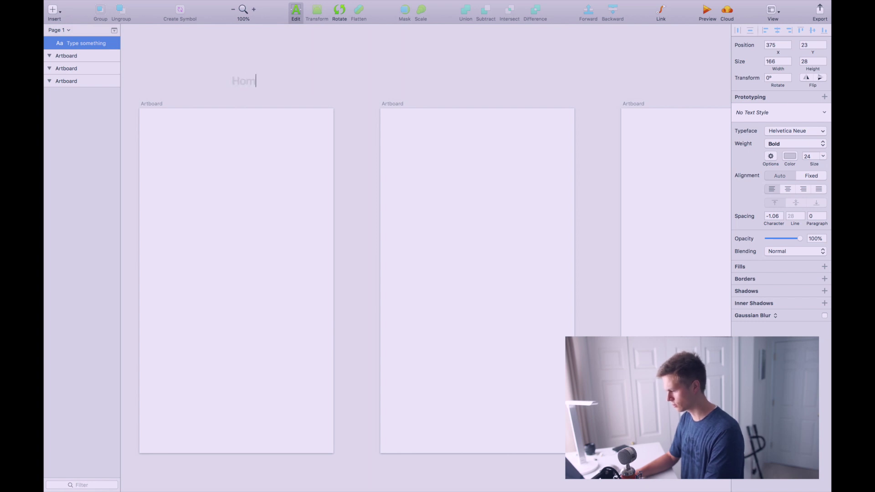
{"action": "key", "text": "Escape"}
{"action": "left_click_drag", "start_coordinate": [237, 85], "coordinate": [704, 85]}
Change the title above the second artboard to "Pause/Play" and the one above the third to "About"
{"action": "double_click", "coordinate": [481, 88]}
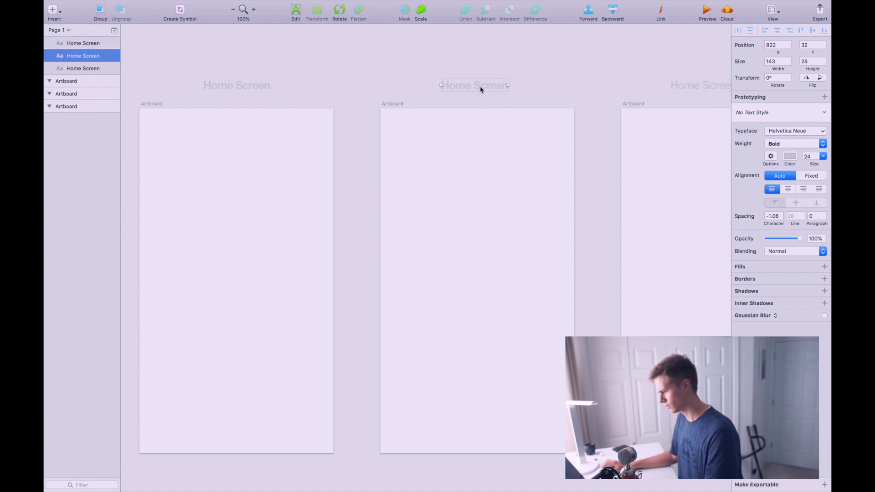
{"action": "type", "text": "Pause/Play"}
{"action": "double_click", "coordinate": [697, 86]}
{"action": "type", "text": "About"}
{"action": "left_click", "coordinate": [625, 45]}
{"action": "scroll", "coordinate": [275, 226], "scroll_direction": "left", "scroll_amount": 5}
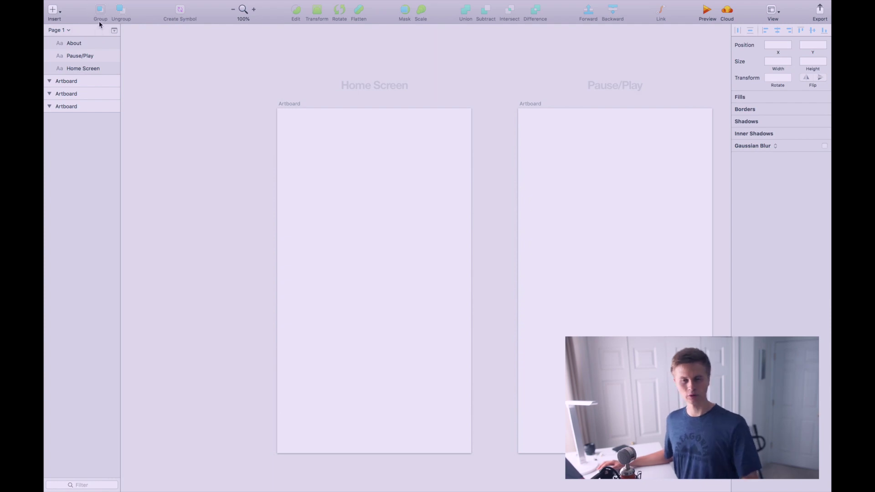
Switch to Safari and search the web for "imagine dragons" in a new tab
{"action": "key", "text": "ctrl+Right"}
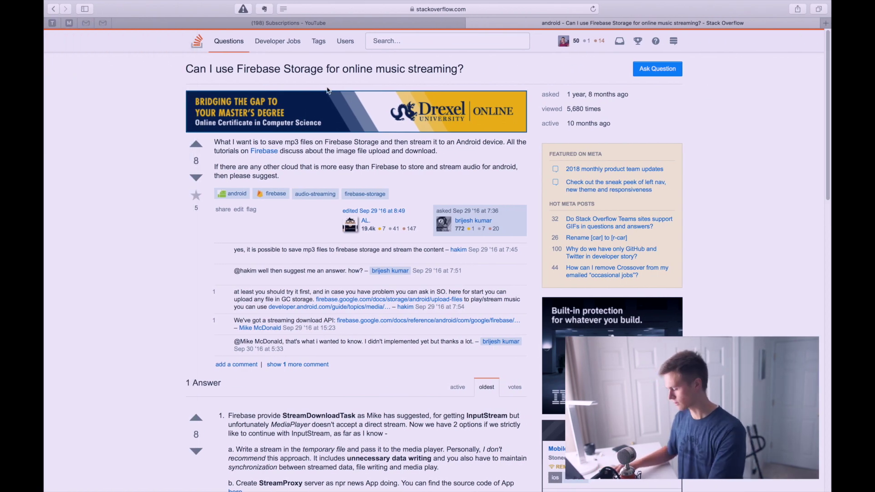
{"action": "key", "text": "super+t"}
{"action": "type", "text": "imagine dr"}
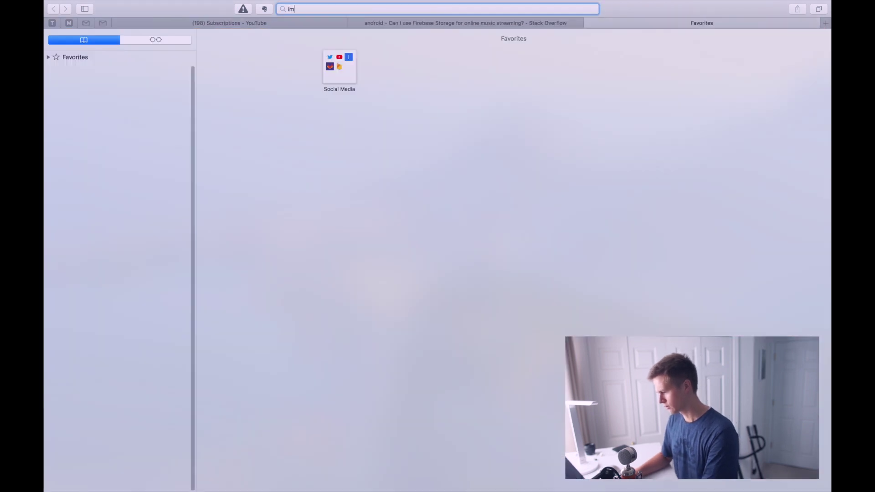
{"action": "type", "text": "agons"}
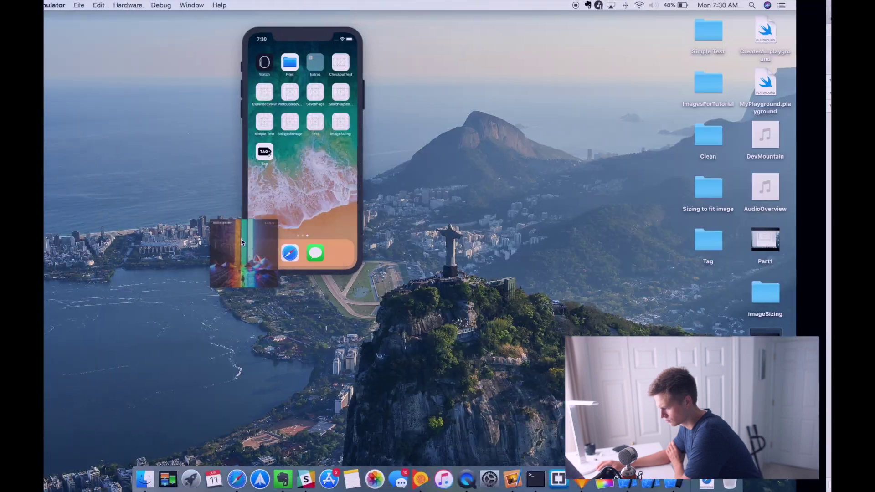
View album.jpg from the Music App folder in Preview and close it again
{"action": "left_click_drag", "start_coordinate": [244, 254], "coordinate": [604, 227]}
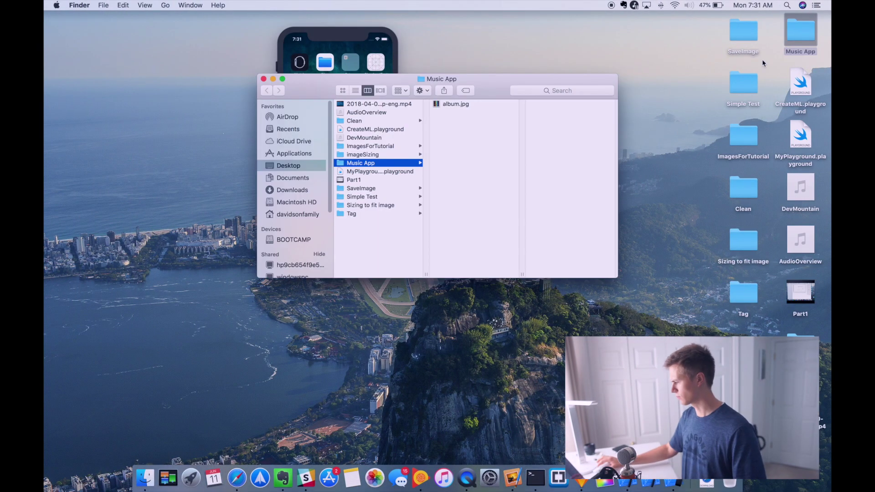
{"action": "left_click", "coordinate": [466, 105]}
{"action": "double_click", "coordinate": [466, 104]}
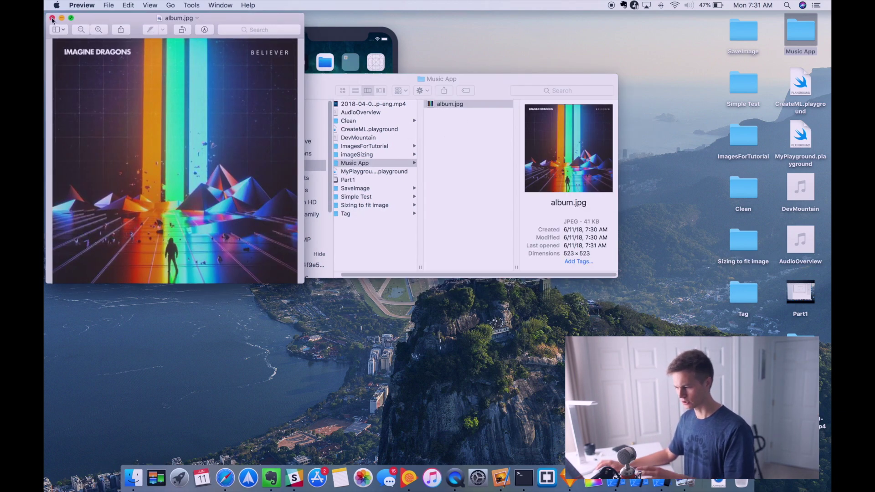
{"action": "left_click", "coordinate": [52, 18]}
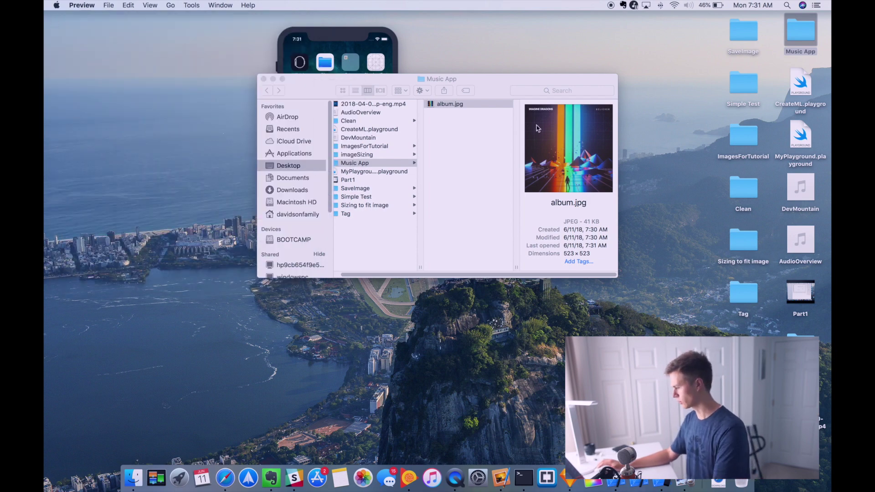
Return to Sketch, save the document to the Desktop as "Music App", and move the saved file into the Music App folder
{"action": "key", "text": "ctrl+Right"}
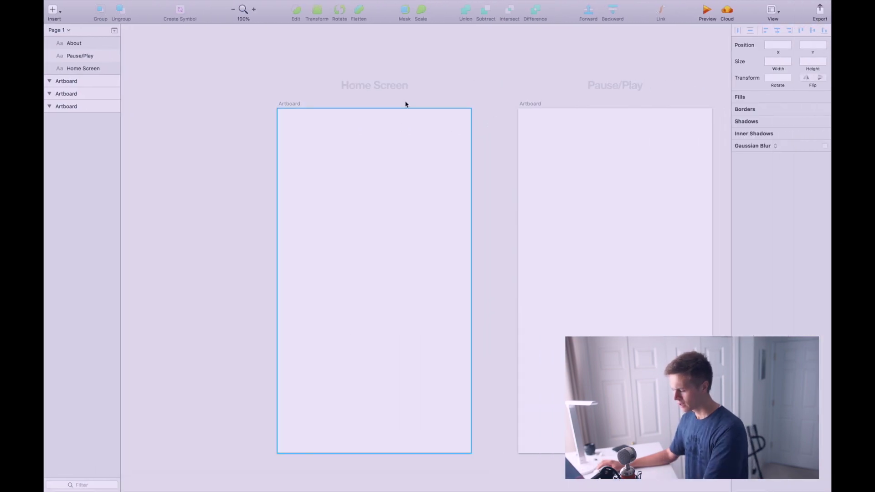
{"action": "mouse_move", "coordinate": [75, 4]}
{"action": "left_click", "coordinate": [427, 158]}
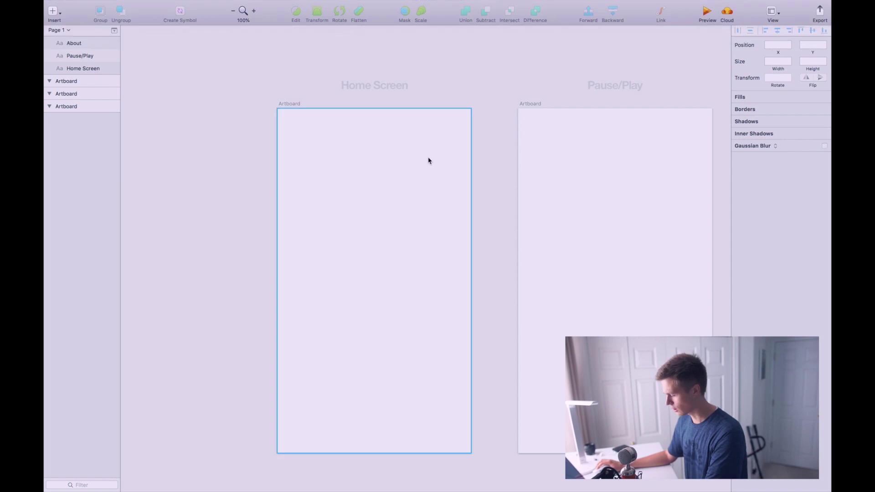
{"action": "key", "text": "super+s"}
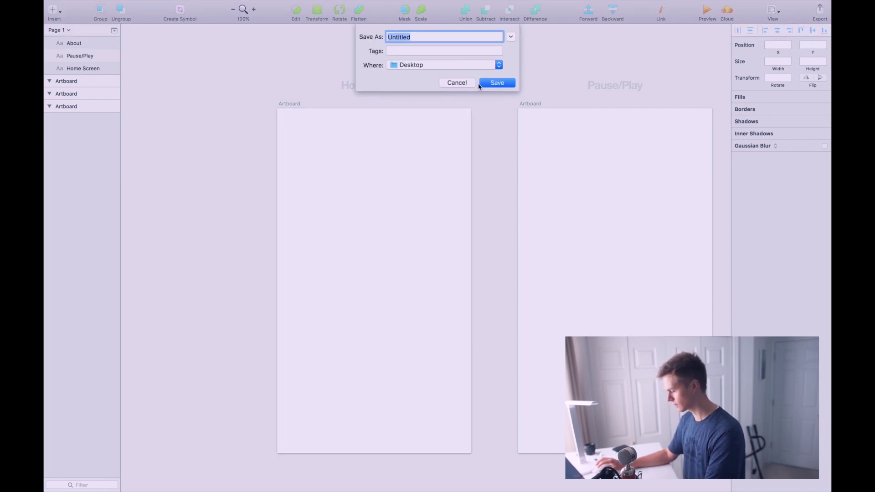
{"action": "type", "text": "album app"}
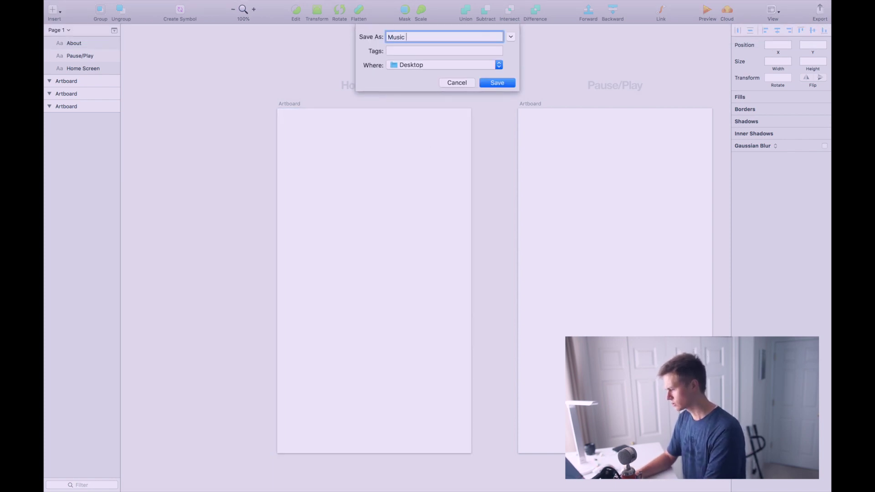
{"action": "key", "text": "Return"}
{"action": "key", "text": "ctrl+Left"}
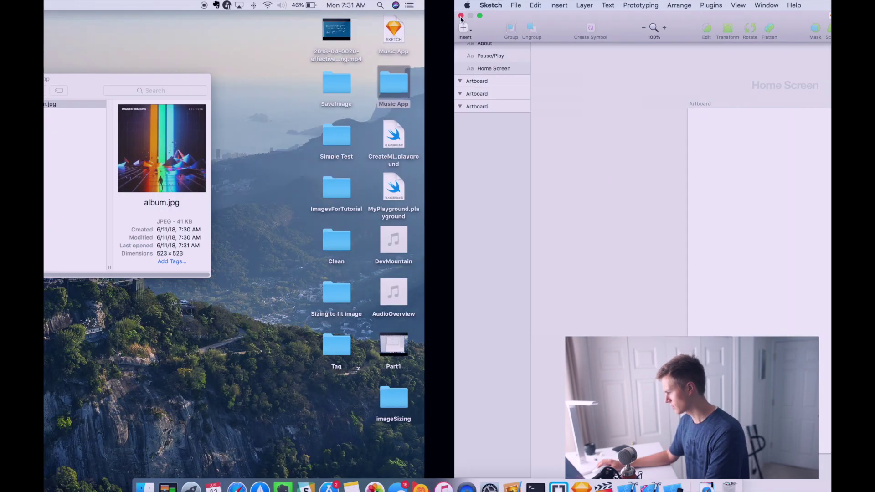
{"action": "left_click_drag", "start_coordinate": [800, 30], "coordinate": [800, 84]}
Place album.jpg on the Home Screen artboard, scaled to about 114 × 114 and positioned at about X 18, Y 116
{"action": "mouse_move", "coordinate": [599, 151]}
{"action": "left_mouse_down"}
{"action": "mouse_move", "coordinate": [624, 165]}
{"action": "mouse_move", "coordinate": [371, 314]}
{"action": "mouse_move", "coordinate": [378, 320]}
{"action": "mouse_move", "coordinate": [376, 299]}
{"action": "left_mouse_up"}
{"action": "key", "text": "ctrl+Right"}
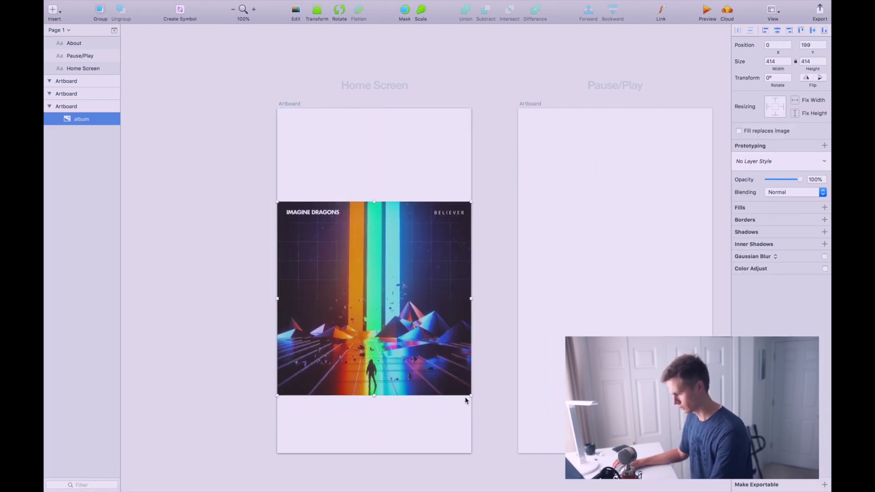
{"action": "left_click_drag", "start_coordinate": [471, 395], "coordinate": [329, 254]}
{"action": "left_click_drag", "start_coordinate": [286, 229], "coordinate": [294, 187]}
{"action": "left_click", "coordinate": [342, 222]}
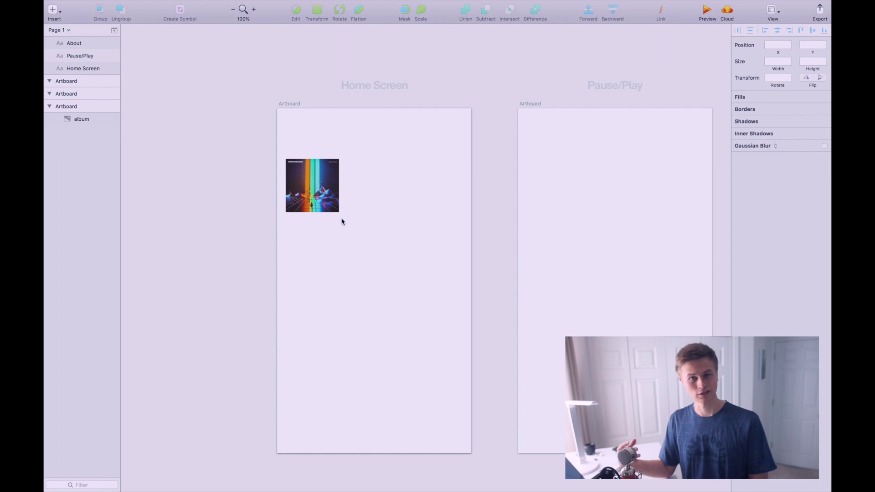
{"action": "left_click_drag", "start_coordinate": [307, 190], "coordinate": [308, 193]}
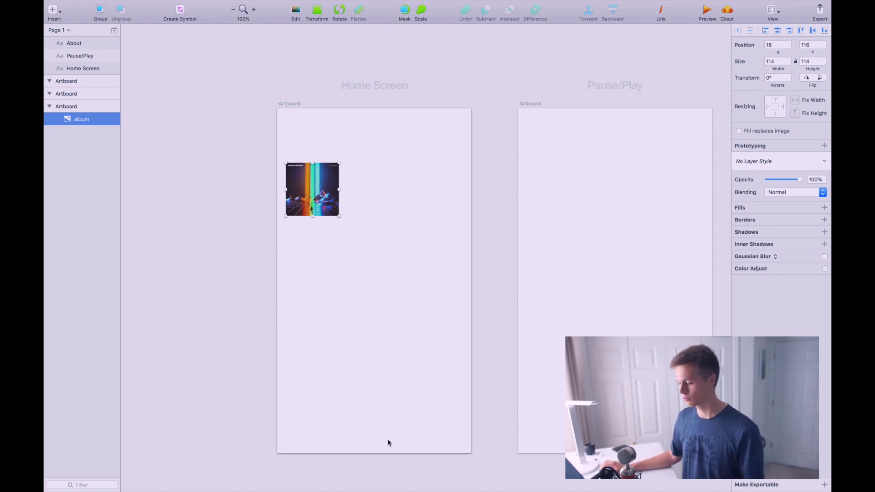
Insert the iOS UI Design navigation bar symbol across the top of the Home Screen artboard
{"action": "left_click", "coordinate": [54, 29]}
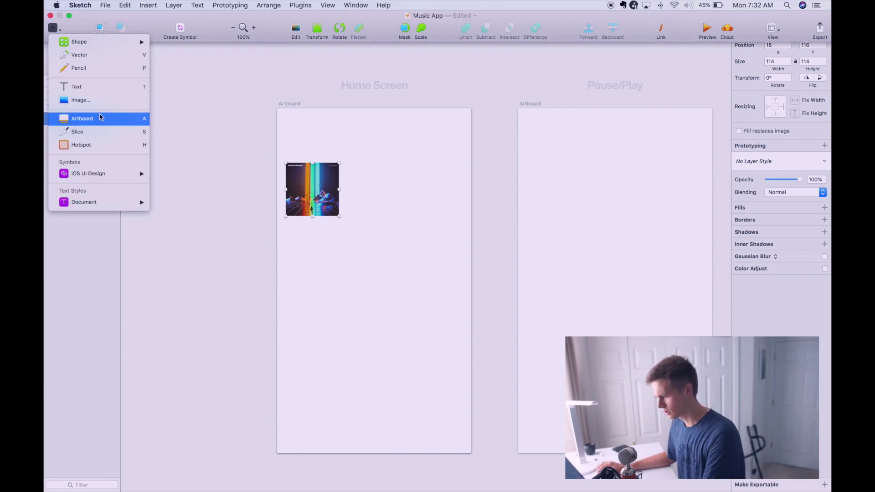
{"action": "mouse_move", "coordinate": [114, 174]}
{"action": "mouse_move", "coordinate": [200, 186]}
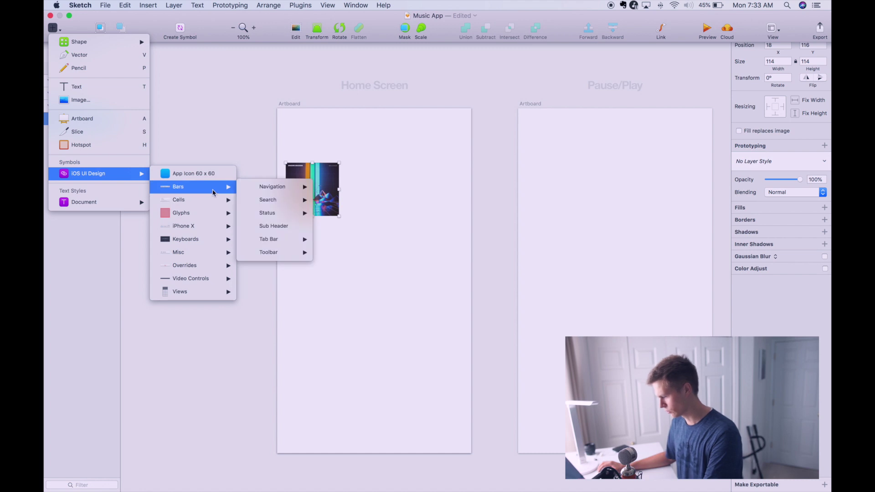
{"action": "mouse_move", "coordinate": [283, 186]}
{"action": "left_click", "coordinate": [348, 188]}
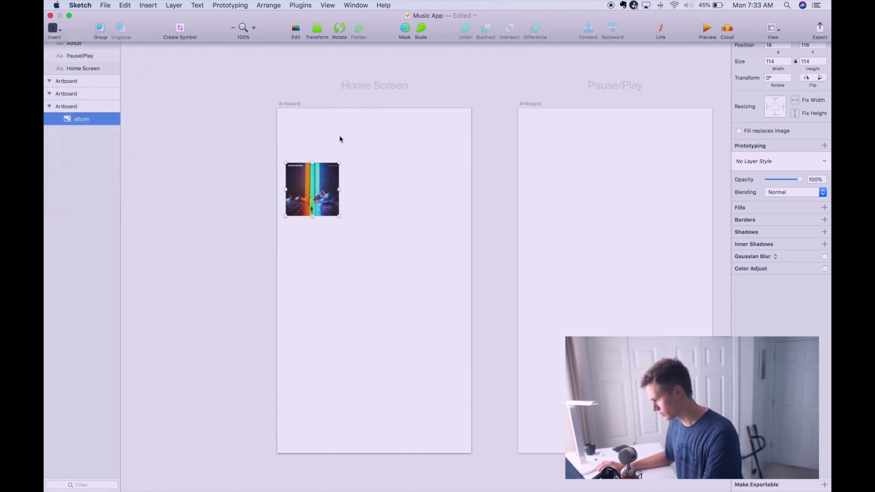
{"action": "left_click", "coordinate": [399, 129]}
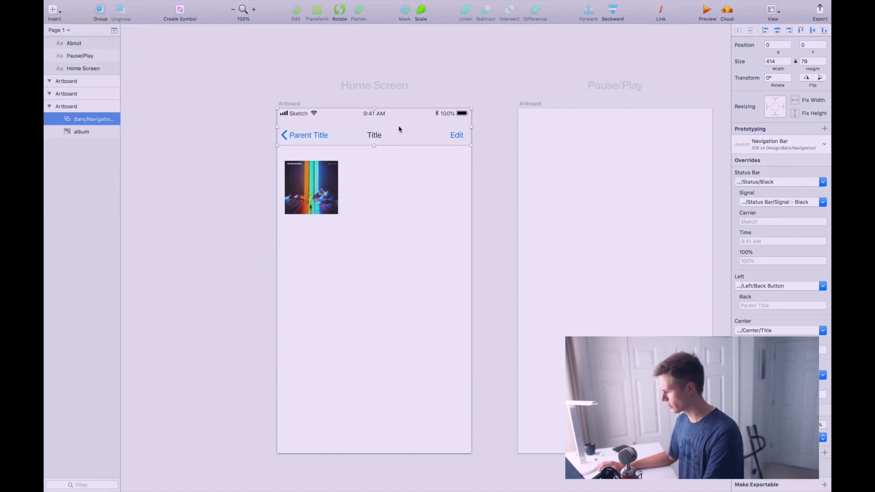
Unlink the navigation bar symbol from its library and delete its "Parent Title" back button
{"action": "double_click", "coordinate": [404, 128]}
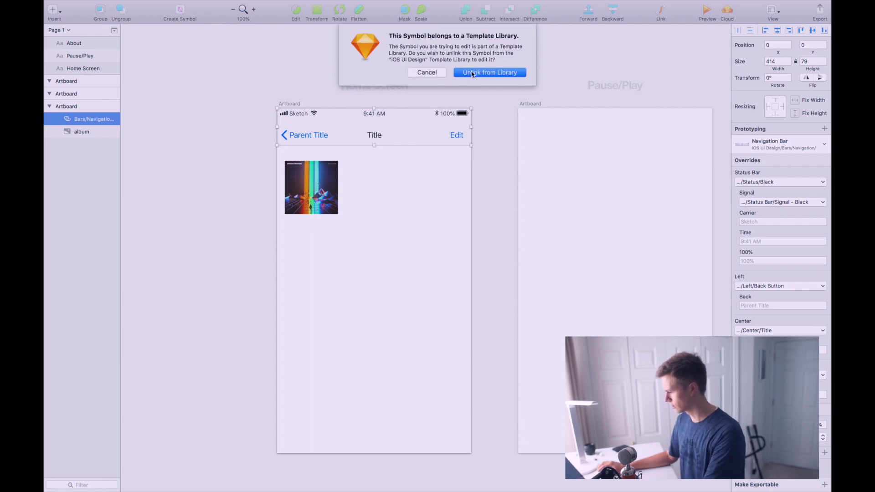
{"action": "key", "text": "Return"}
{"action": "left_click", "coordinate": [318, 133]}
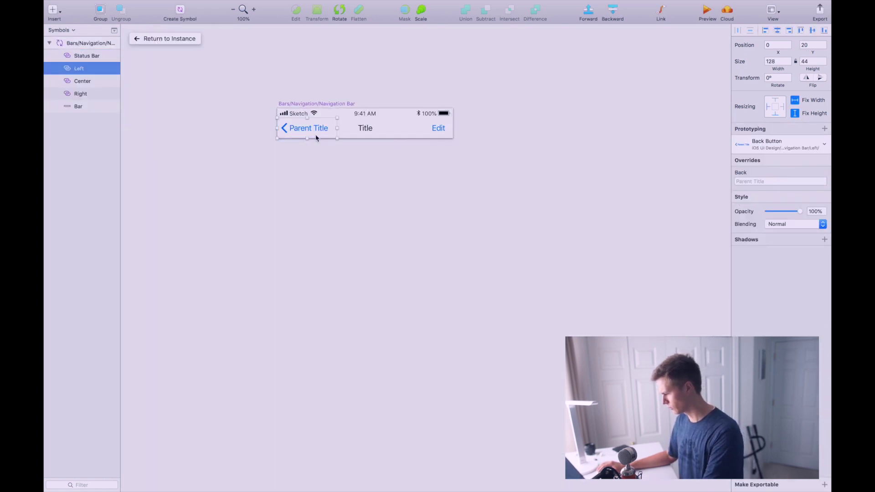
{"action": "left_click", "coordinate": [324, 114]}
{"action": "left_click", "coordinate": [318, 131]}
{"action": "key", "text": "super+shift+h"}
{"action": "key", "text": "Delete"}
Unlink the navigation bar's Edit action symbol from its library and change its text to "About" with centre alignment
{"action": "left_click", "coordinate": [437, 132]}
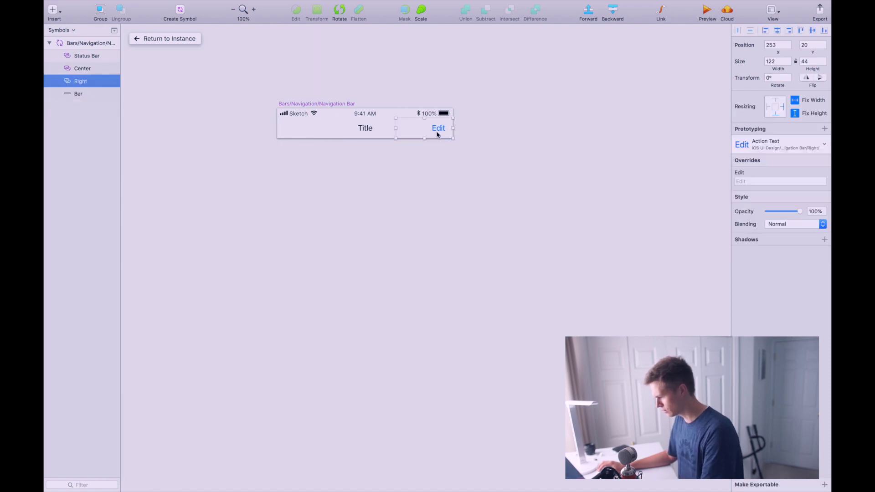
{"action": "double_click", "coordinate": [438, 133]}
{"action": "left_click", "coordinate": [485, 74]}
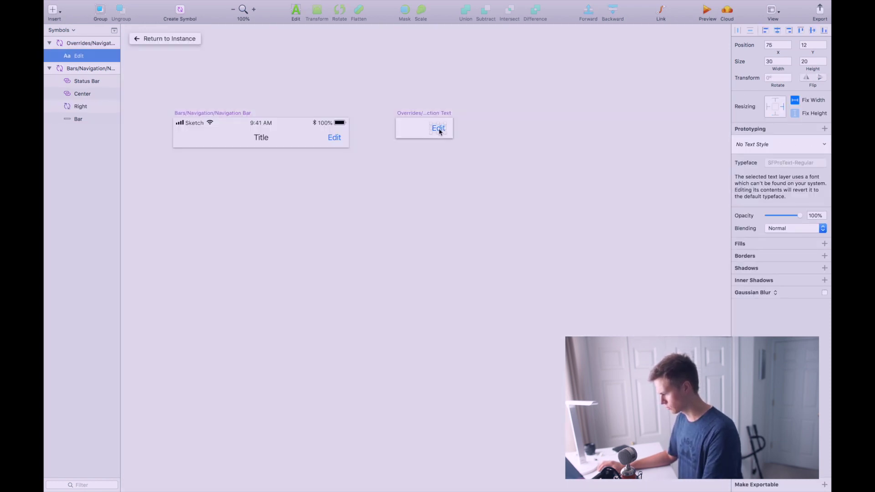
{"action": "type", "text": "out"}
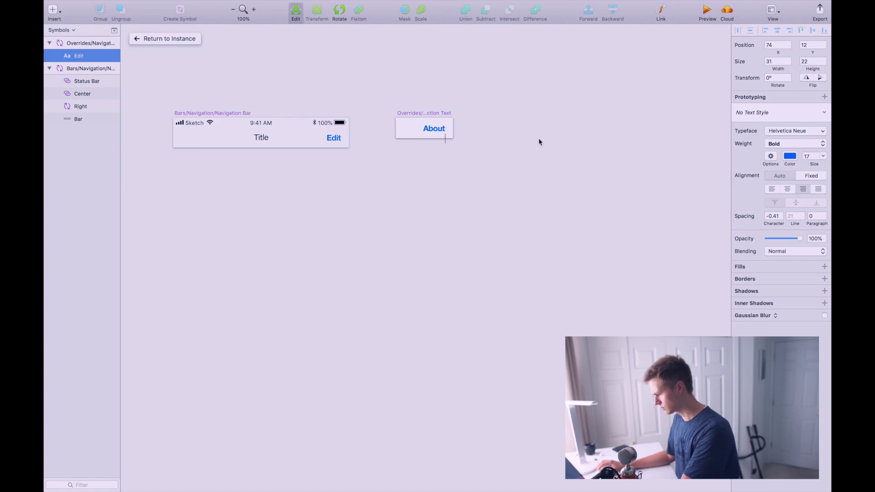
{"action": "key", "text": "Escape"}
{"action": "left_click", "coordinate": [790, 188]}
{"action": "left_click_drag", "start_coordinate": [797, 219], "coordinate": [798, 225]}
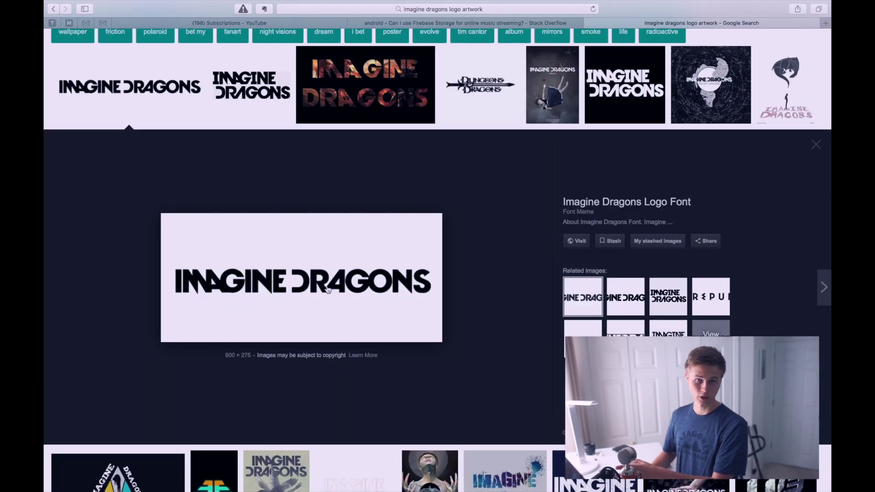
{"action": "key", "text": "ctrl+Left"}
{"action": "left_click", "coordinate": [439, 130]}
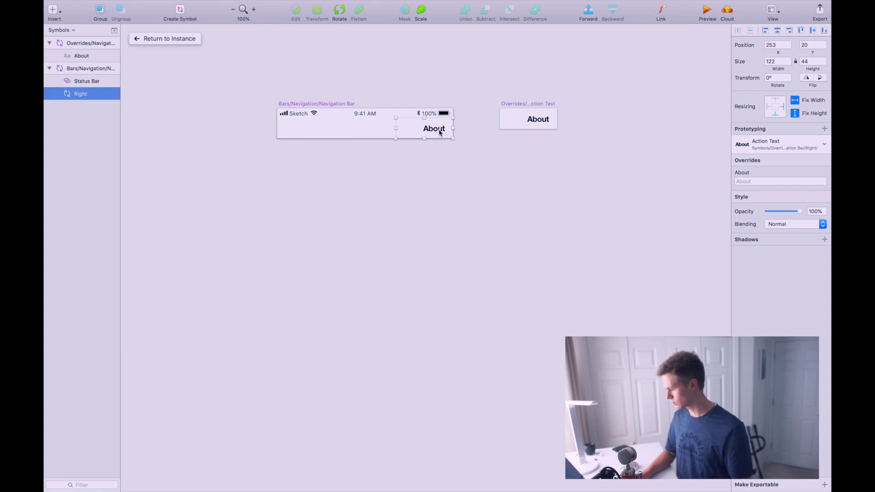
{"action": "left_click", "coordinate": [543, 119]}
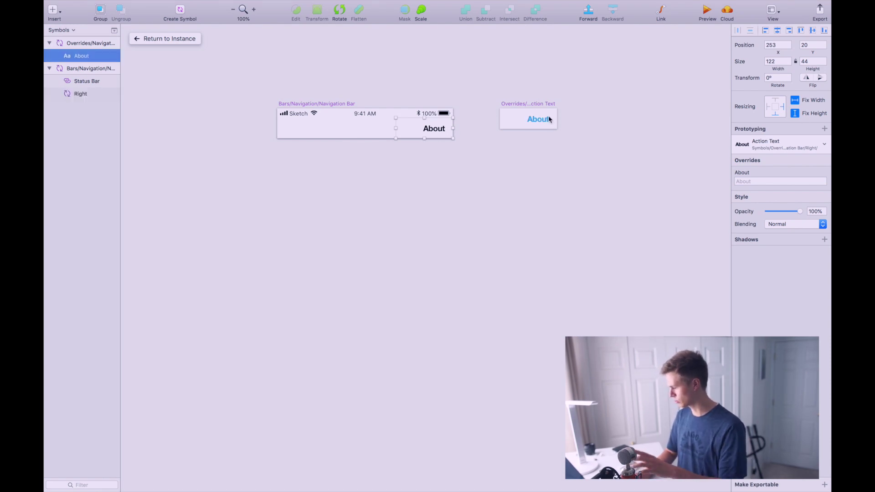
{"action": "key", "text": "ctrl+Right"}
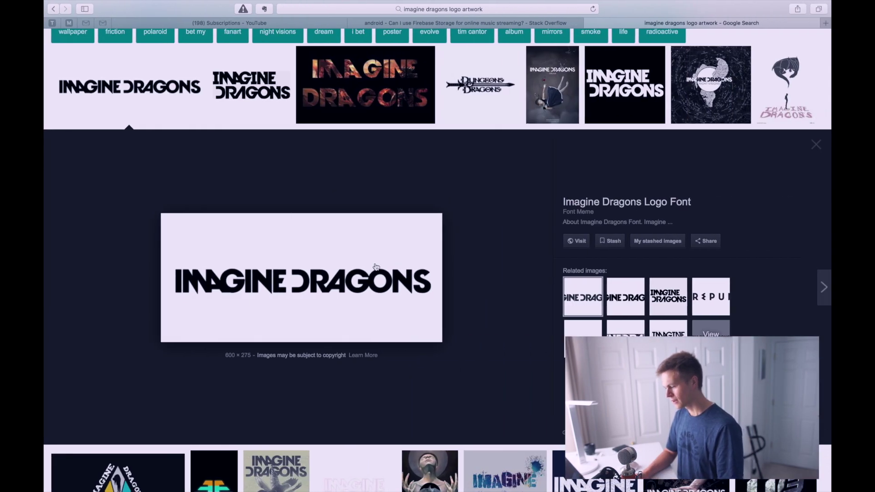
Save the Imagine Dragons logo from the image results to the desktop and open it in Preview with the markup tools
{"action": "mouse_move", "coordinate": [371, 280]}
{"action": "left_mouse_down"}
{"action": "mouse_move", "coordinate": [45, 293]}
{"action": "mouse_move", "coordinate": [708, 61]}
{"action": "mouse_move", "coordinate": [802, 112]}
{"action": "left_mouse_up"}
{"action": "double_click", "coordinate": [802, 86]}
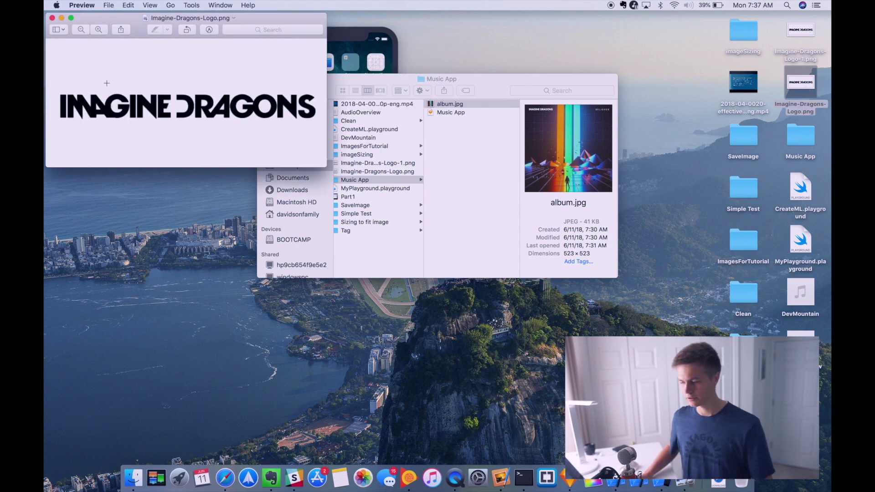
{"action": "left_click", "coordinate": [209, 30]}
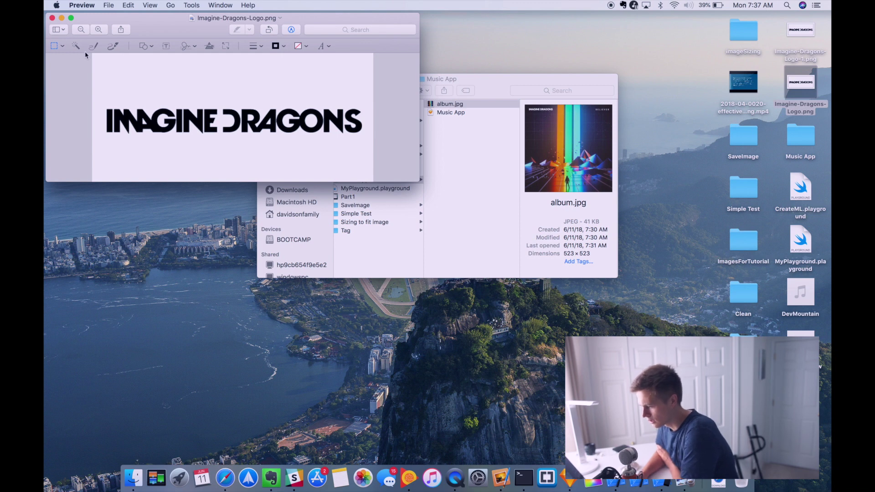
Remove the white background from Imagine-Dragons-Logo.png with Instant Alpha and save the file
{"action": "left_click", "coordinate": [74, 46]}
{"action": "left_click", "coordinate": [158, 89]}
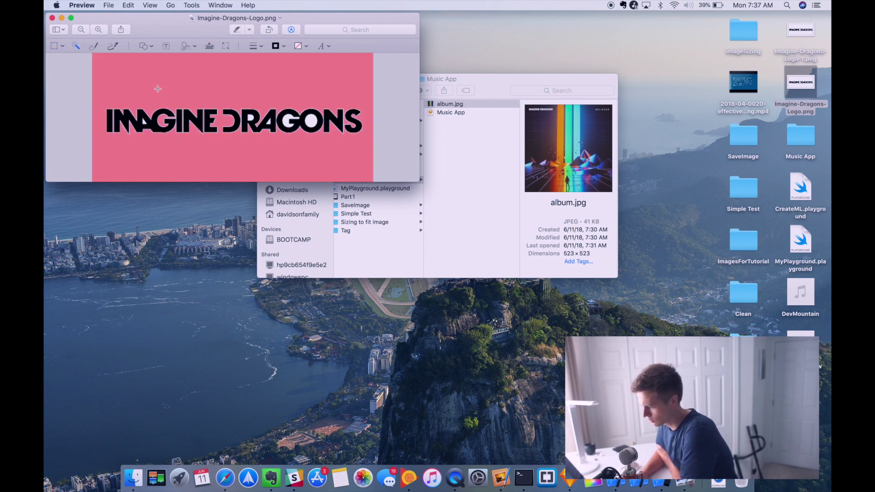
{"action": "left_click_drag", "start_coordinate": [158, 82], "coordinate": [158, 82]}
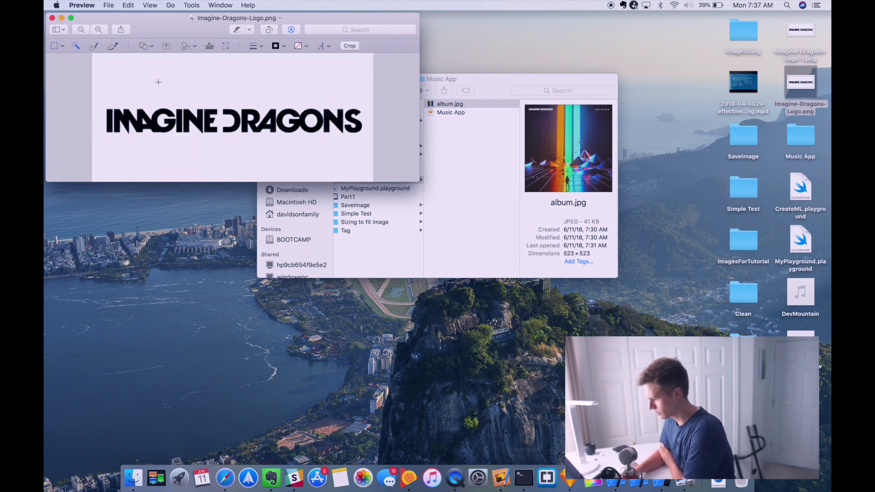
{"action": "key", "text": "Delete"}
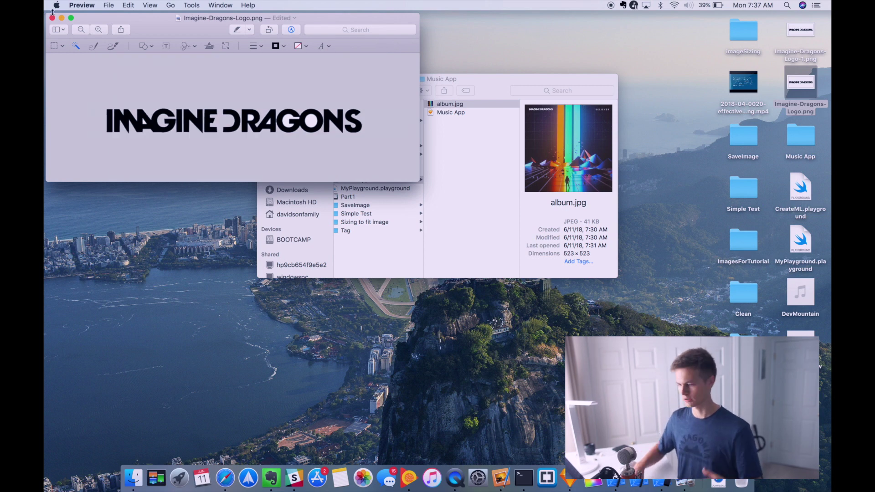
{"action": "key", "text": "super+s"}
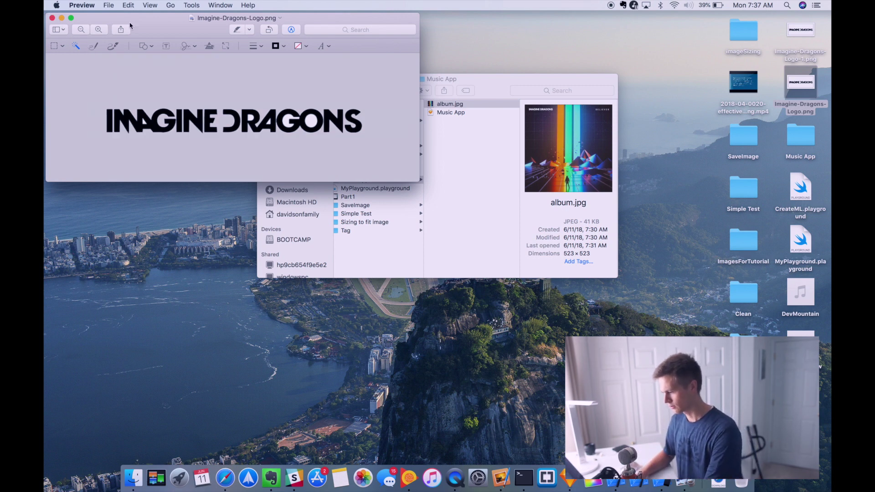
Switch to Sketch and place Imagine-Dragons-Logo.png in the middle of the navigation bar symbol, scaled down to fit
{"action": "mouse_move", "coordinate": [804, 84]}
{"action": "left_mouse_down"}
{"action": "mouse_move", "coordinate": [827, 91]}
{"action": "mouse_move", "coordinate": [445, 117]}
{"action": "mouse_move", "coordinate": [378, 131]}
{"action": "left_mouse_up"}
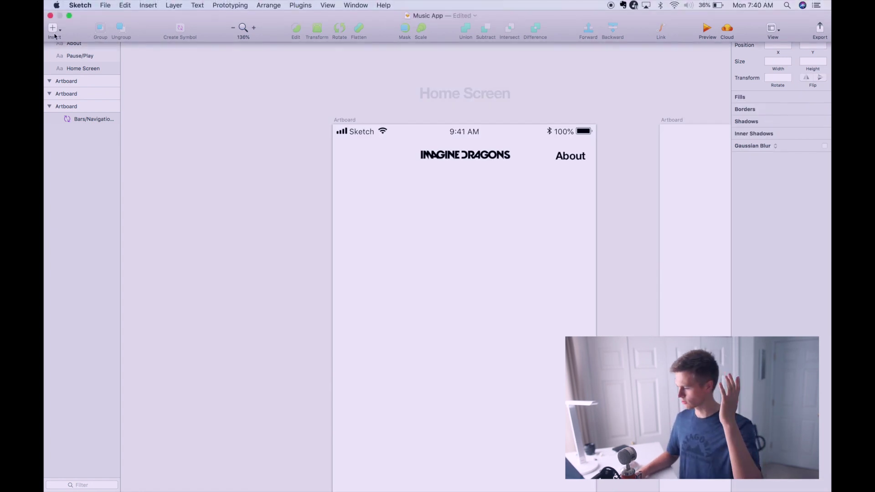
Draw a full-width rectangle of about 414 × 132 at X 0, Y 86, below the Home Screen's navigation bar
{"action": "left_click", "coordinate": [53, 29]}
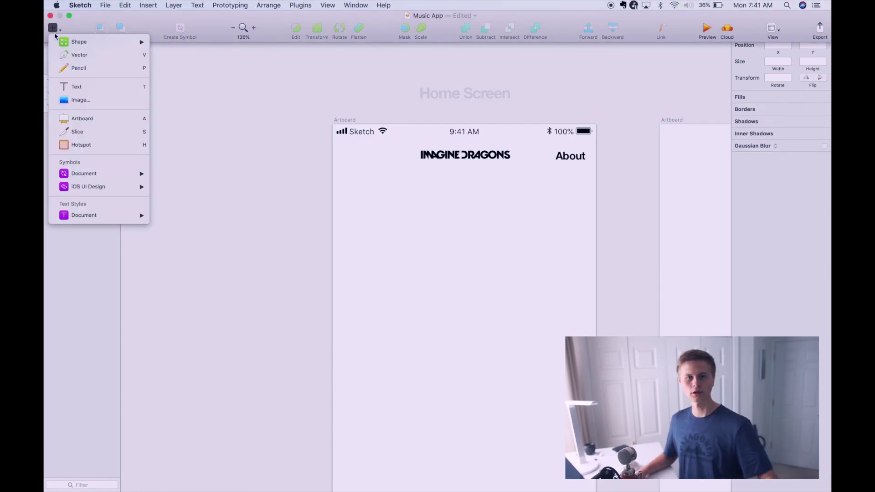
{"action": "mouse_move", "coordinate": [72, 46]}
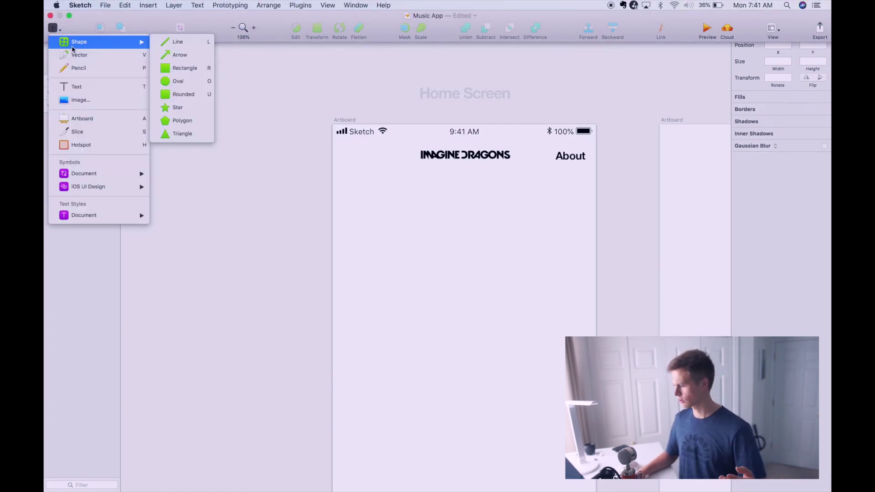
{"action": "left_click", "coordinate": [182, 68]}
{"action": "left_click_drag", "start_coordinate": [333, 179], "coordinate": [596, 263]}
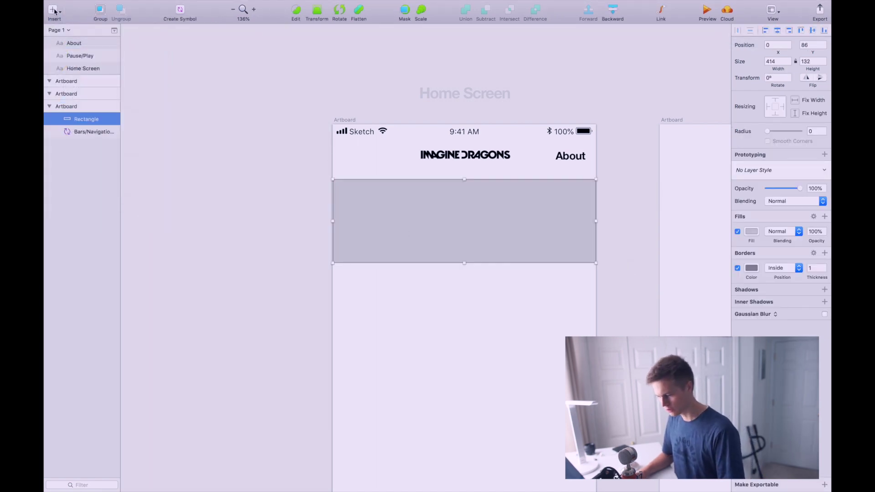
Place album.jpg from the Music App folder inside the grey rectangle, scaled to about 78 × 78 at X 8, Y 93
{"action": "key", "text": "ctrl+Left"}
{"action": "left_click_drag", "start_coordinate": [490, 105], "coordinate": [830, 125]}
{"action": "mouse_move", "coordinate": [780, 140]}
{"action": "left_mouse_down"}
{"action": "mouse_move", "coordinate": [801, 88]}
{"action": "mouse_move", "coordinate": [827, 86]}
{"action": "mouse_move", "coordinate": [433, 220]}
{"action": "mouse_move", "coordinate": [469, 250]}
{"action": "left_mouse_up"}
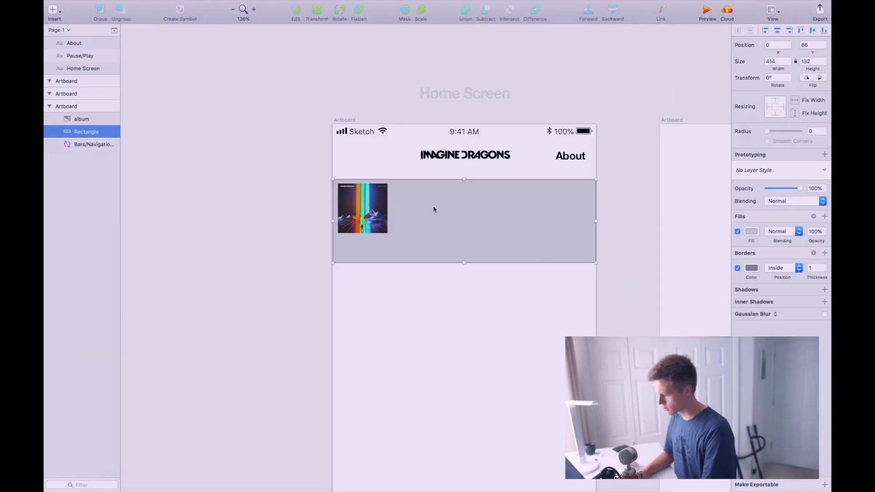
Try to create a symbol named HomeScreenCell from the album image
{"action": "left_click", "coordinate": [345, 191], "text": "shift"}
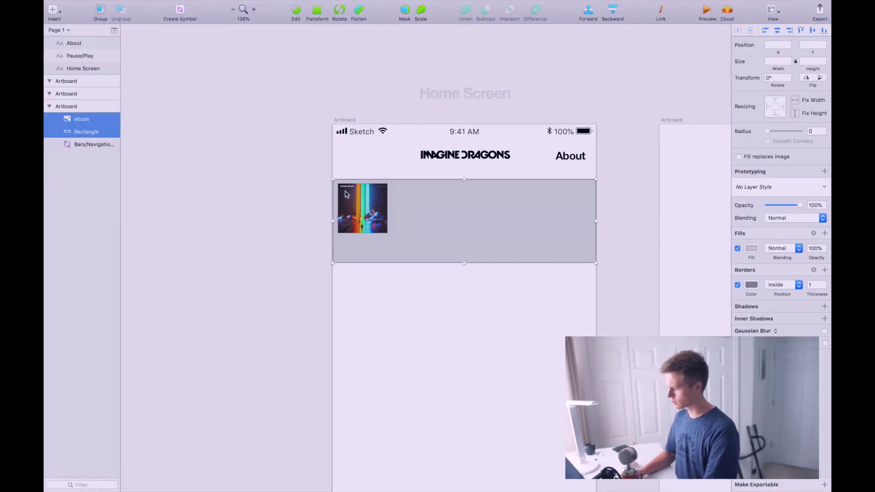
{"action": "left_click", "coordinate": [368, 199]}
{"action": "right_click", "coordinate": [369, 197]}
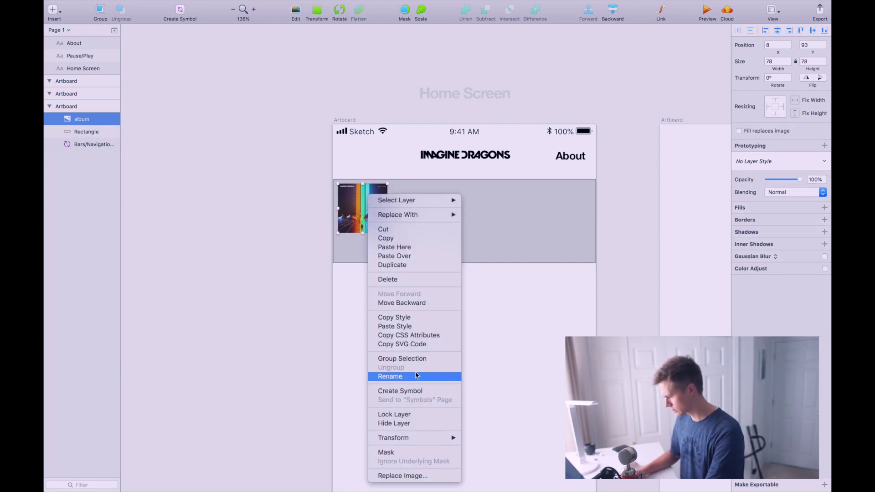
{"action": "left_click", "coordinate": [415, 393]}
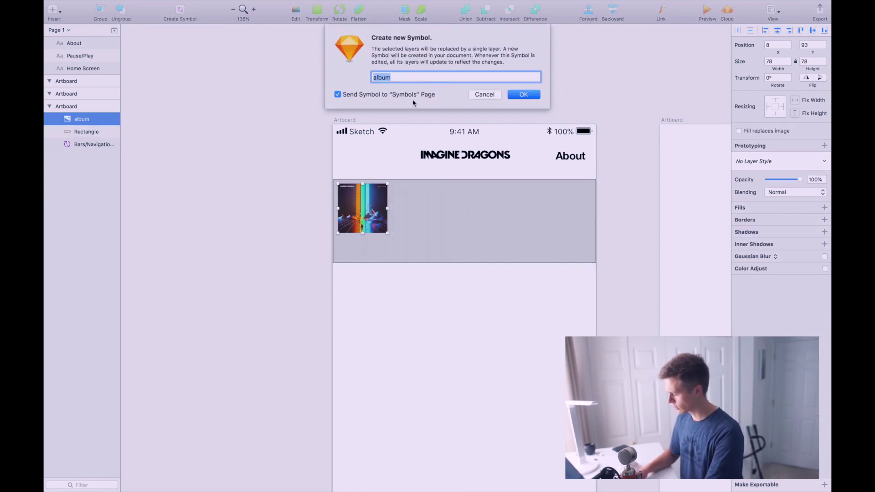
{"action": "type", "text": "HomeScreenCell"}
{"action": "key", "text": "Return"}
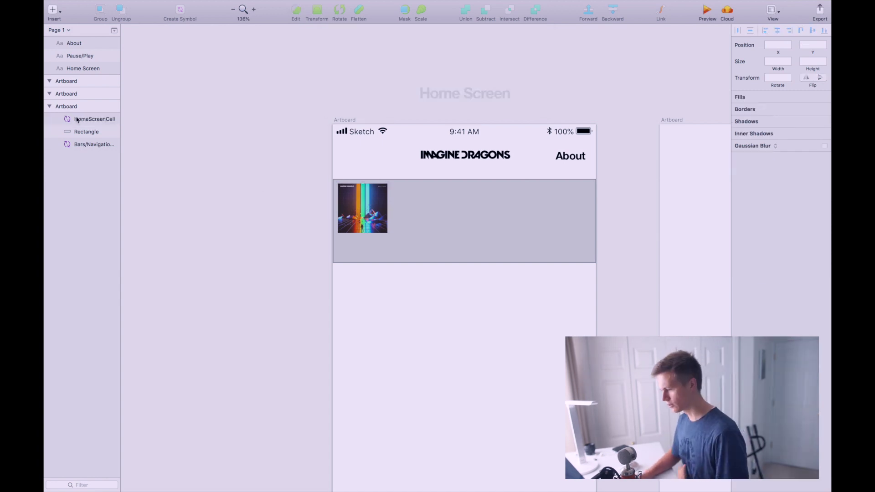
Create the HomeScreenCell symbol from both the album image and the rectangle behind it, and open the symbol for editing
{"action": "left_click", "coordinate": [72, 119]}
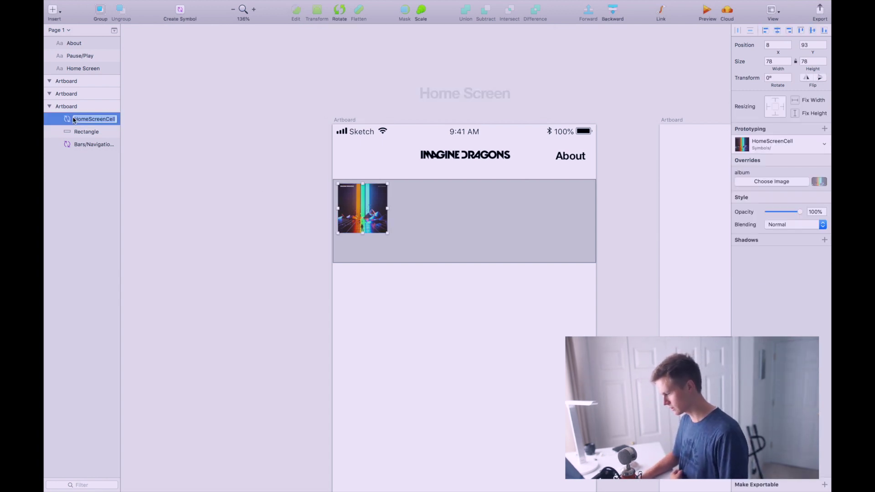
{"action": "left_click", "coordinate": [463, 208]}
{"action": "double_click", "coordinate": [433, 207]}
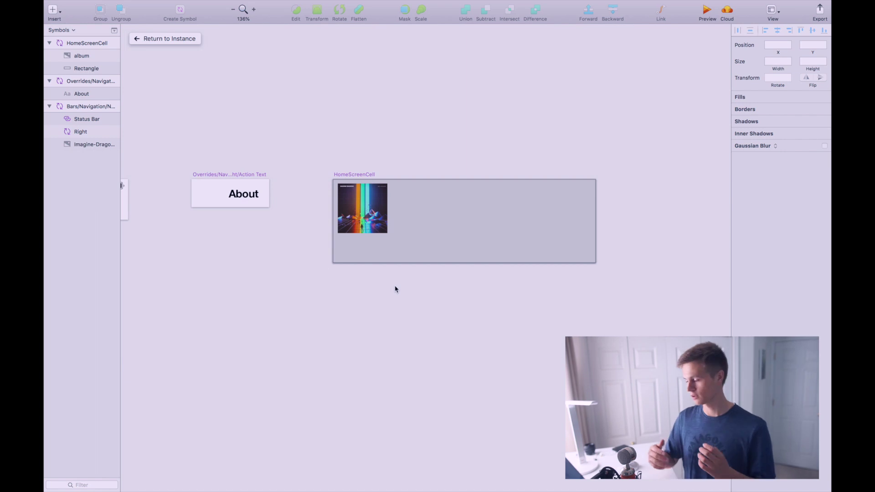
Give the HomeScreenCell background rectangle a white fill and turn off its border
{"action": "left_click", "coordinate": [454, 255]}
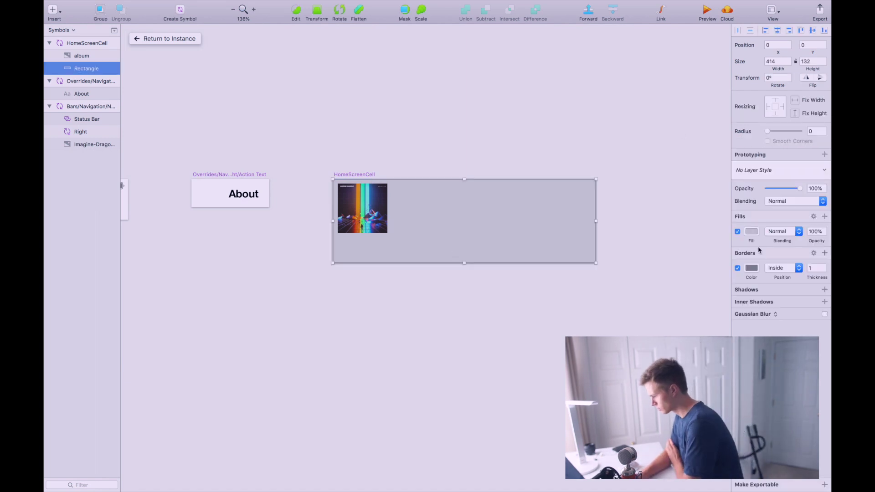
{"action": "left_click", "coordinate": [754, 233]}
{"action": "left_click_drag", "start_coordinate": [754, 291], "coordinate": [584, 92]}
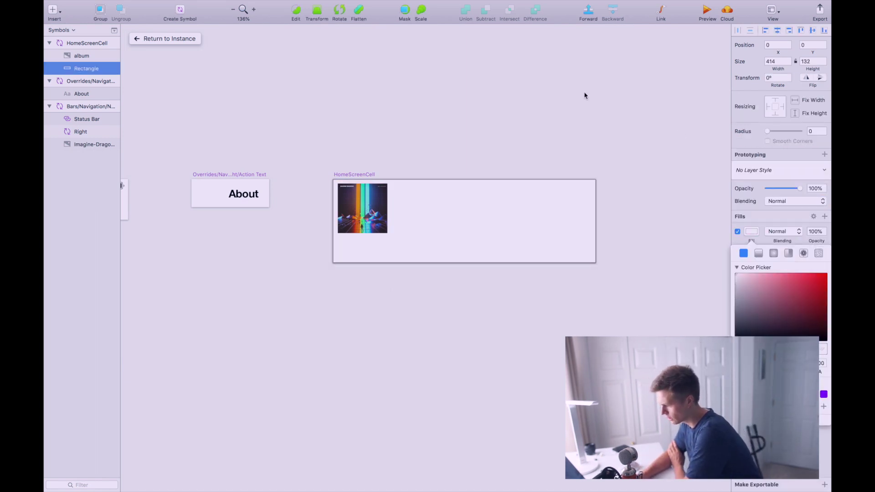
{"action": "left_click", "coordinate": [461, 198]}
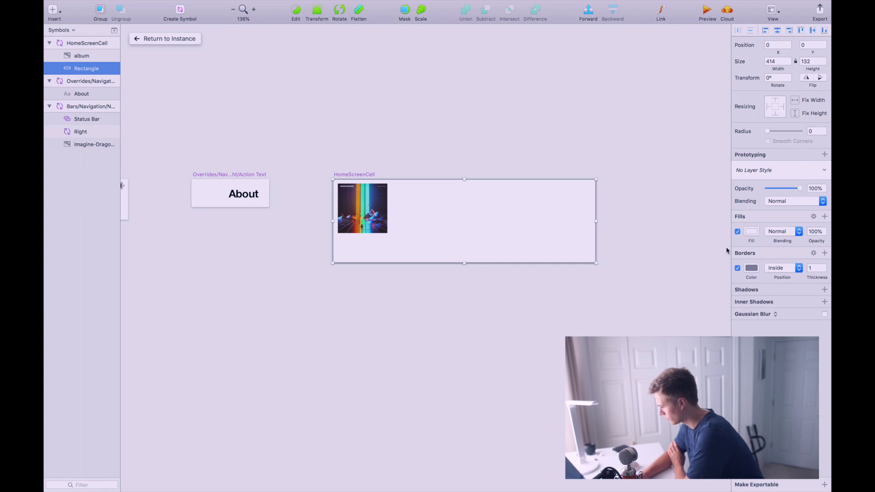
{"action": "left_click", "coordinate": [737, 268]}
{"action": "left_click", "coordinate": [690, 285]}
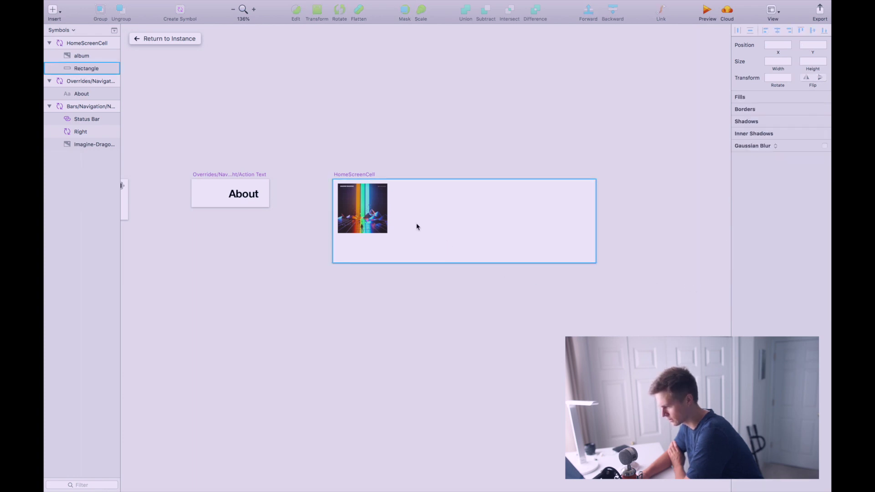
Move the album image to about X 13, Y 27 in the cell and cover it with a 78 × 78 rounded rectangle of radius 8
{"action": "left_click", "coordinate": [373, 229]}
{"action": "left_click_drag", "start_coordinate": [374, 229], "coordinate": [376, 241]}
{"action": "left_click", "coordinate": [53, 29]}
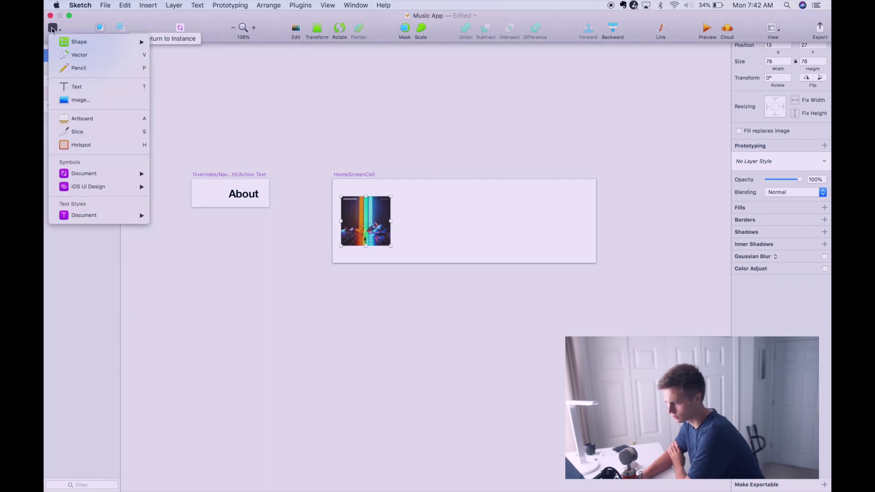
{"action": "mouse_move", "coordinate": [137, 41]}
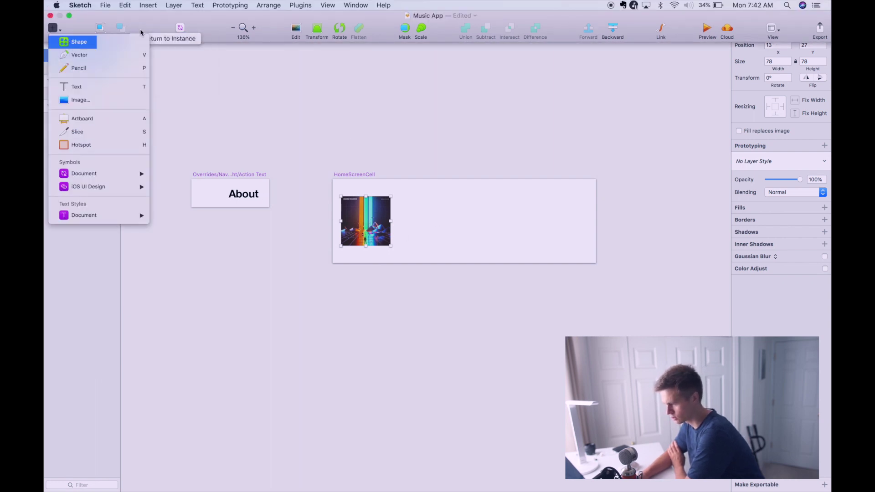
{"action": "left_click", "coordinate": [195, 95]}
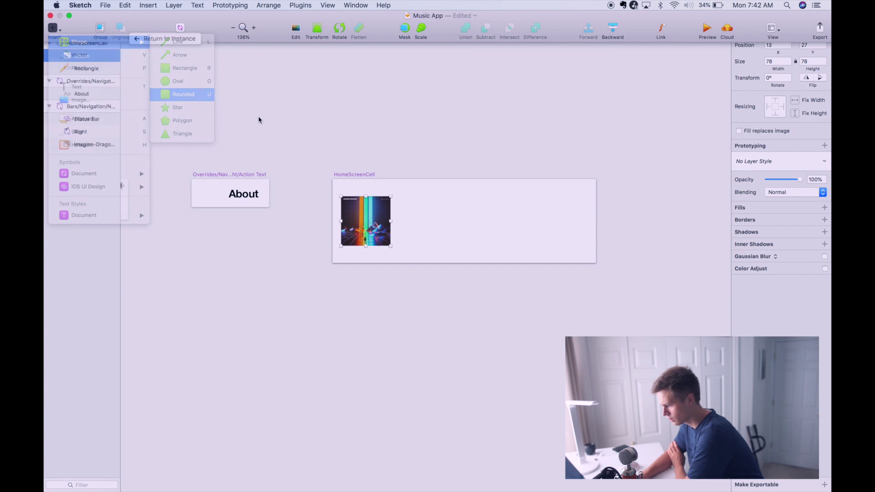
{"action": "left_click_drag", "start_coordinate": [340, 197], "coordinate": [389, 248]}
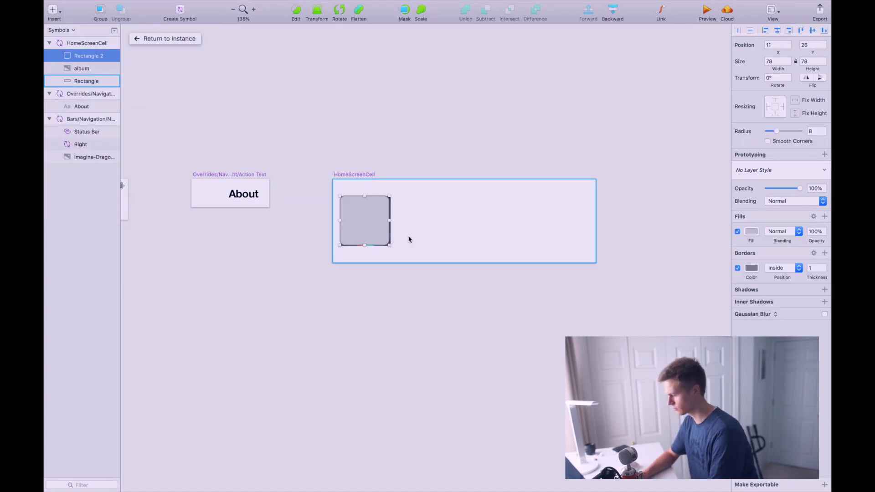
{"action": "scroll", "coordinate": [409, 237], "scroll_direction": "up", "scroll_amount": 5}
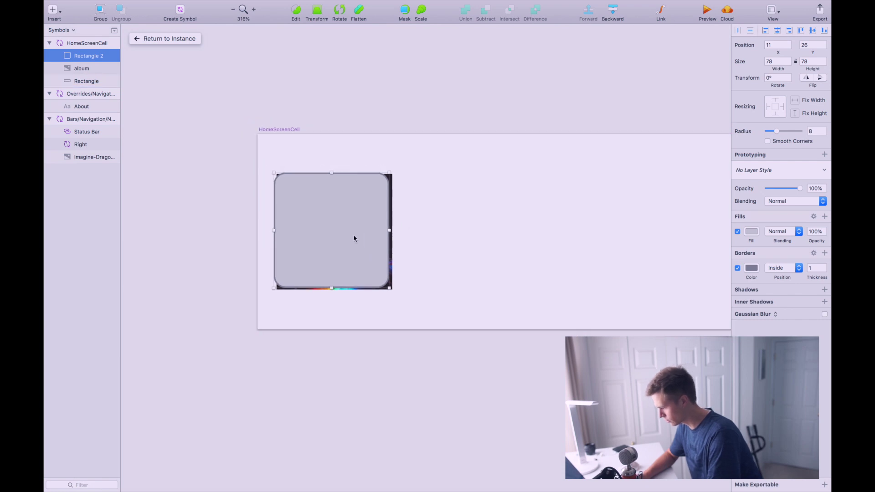
{"action": "left_click_drag", "start_coordinate": [354, 236], "coordinate": [356, 238]}
Mask the album image with the rounded rectangle covering it
{"action": "left_click", "coordinate": [498, 238]}
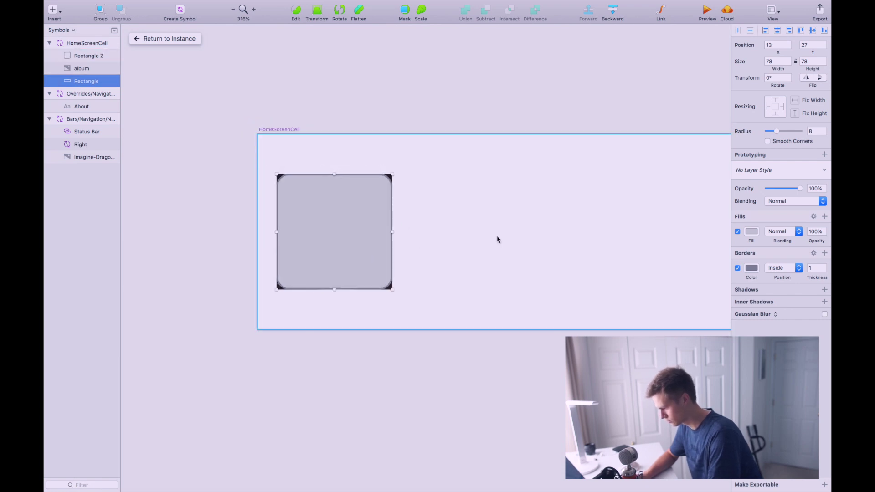
{"action": "left_click", "coordinate": [330, 246]}
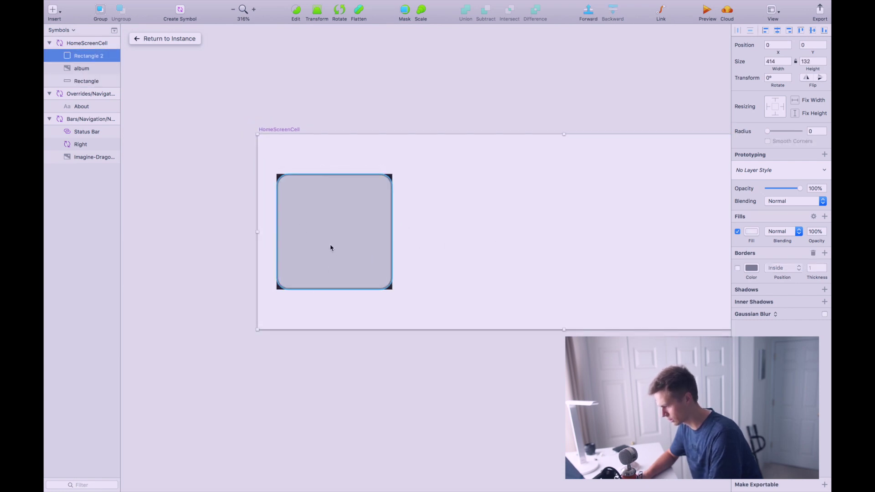
{"action": "left_click", "coordinate": [95, 69], "text": "shift"}
{"action": "mouse_move", "coordinate": [267, 2]}
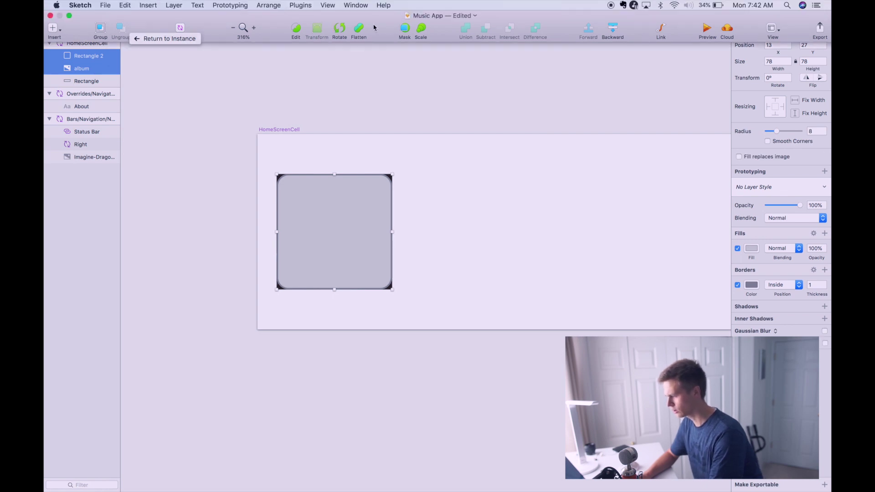
{"action": "left_click", "coordinate": [405, 28]}
{"action": "left_click", "coordinate": [325, 186]}
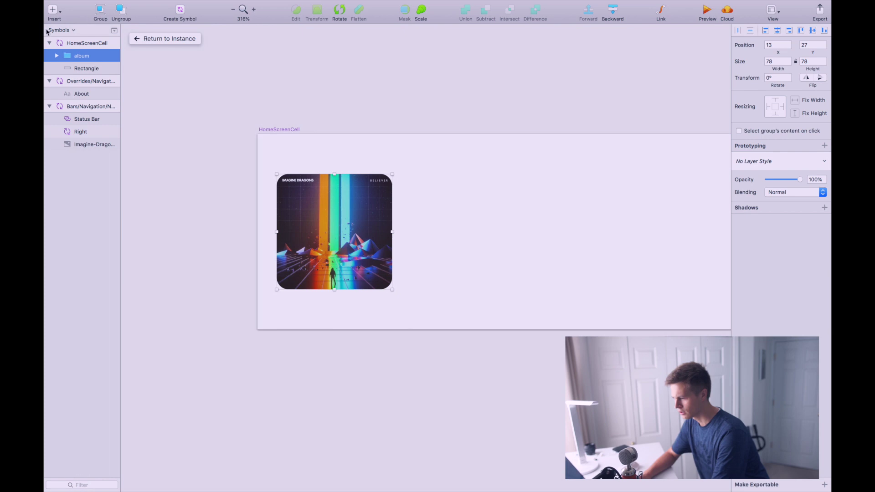
Set the album mask's corner radius to 3 and add a shadow with X 0, Y 2, blur 4 and spread 0
{"action": "left_click", "coordinate": [57, 57]}
{"action": "left_click", "coordinate": [86, 81]}
{"action": "mouse_move", "coordinate": [778, 134]}
{"action": "left_mouse_down"}
{"action": "mouse_move", "coordinate": [793, 133]}
{"action": "mouse_move", "coordinate": [773, 133]}
{"action": "left_mouse_up"}
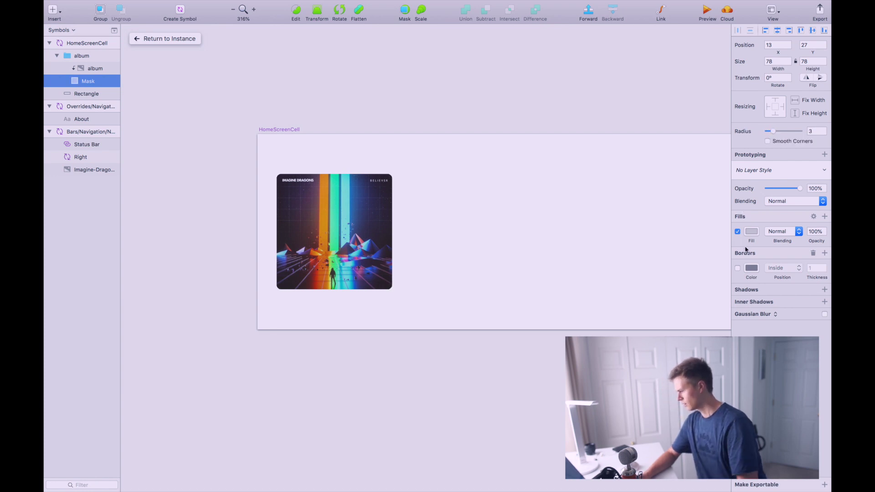
{"action": "left_click", "coordinate": [824, 289]}
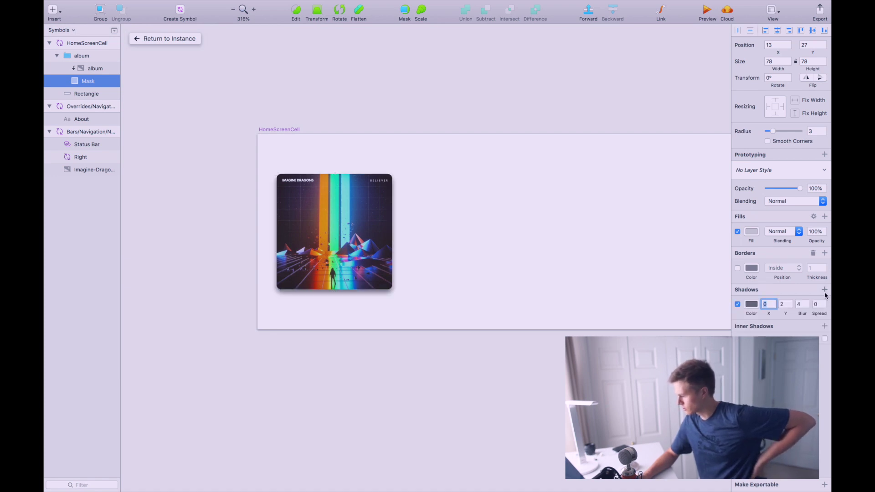
Set the album mask's shadow Y offset to 0 and enlarge the album group to about 99 × 99 at X 11, Y 17
{"action": "left_click", "coordinate": [789, 306]}
{"action": "left_click", "coordinate": [790, 306]}
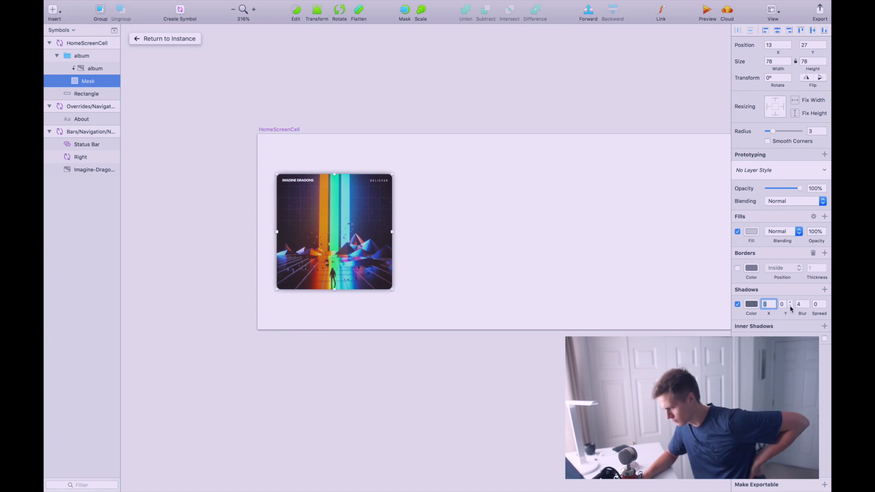
{"action": "left_click", "coordinate": [332, 222]}
{"action": "left_click_drag", "start_coordinate": [333, 222], "coordinate": [329, 207]}
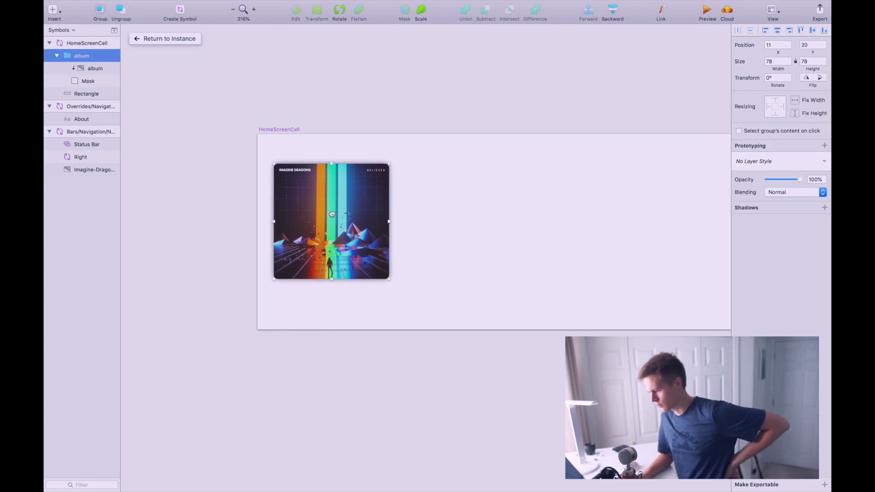
{"action": "left_click_drag", "start_coordinate": [388, 274], "coordinate": [420, 306]}
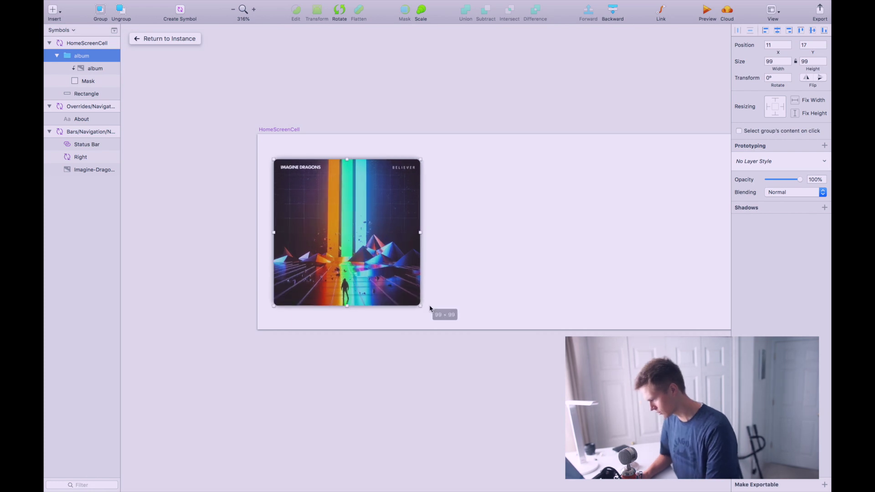
{"action": "left_click", "coordinate": [436, 394]}
Add a text layer reading "Believer" to the empty area of the HomeScreenCell symbol
{"action": "scroll", "coordinate": [508, 180], "scroll_direction": "right", "scroll_amount": 5}
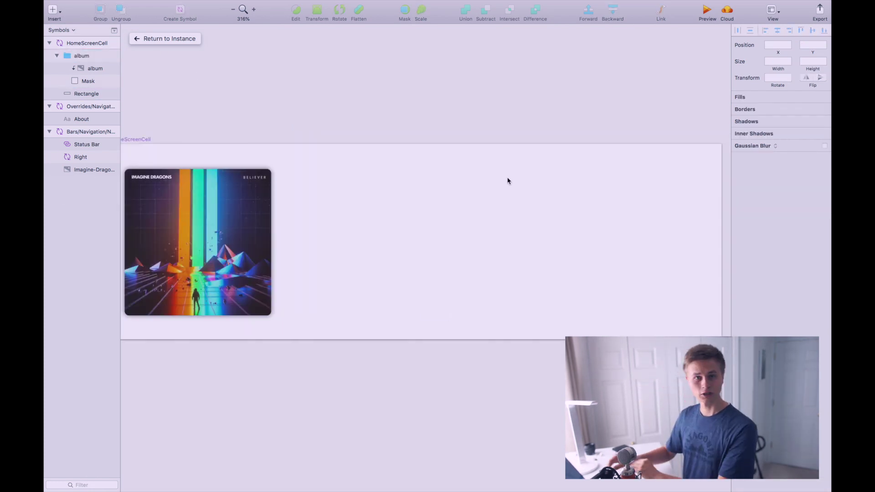
{"action": "left_click", "coordinate": [52, 14]}
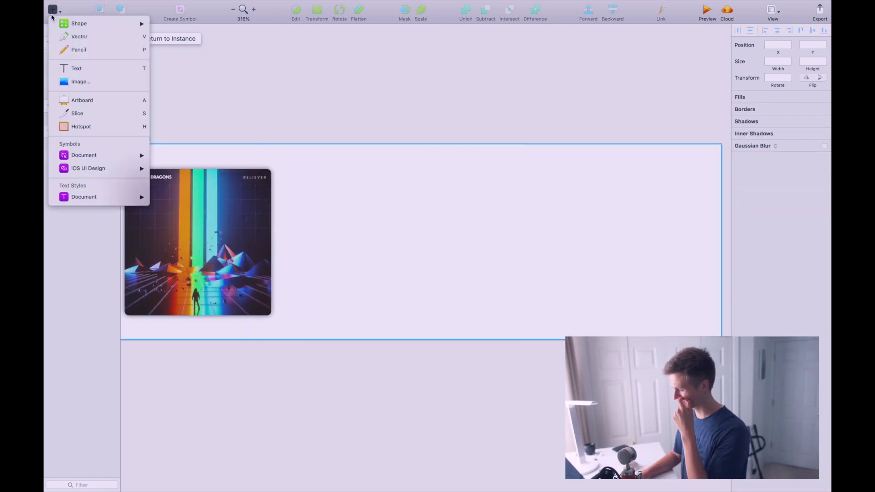
{"action": "left_click", "coordinate": [70, 71]}
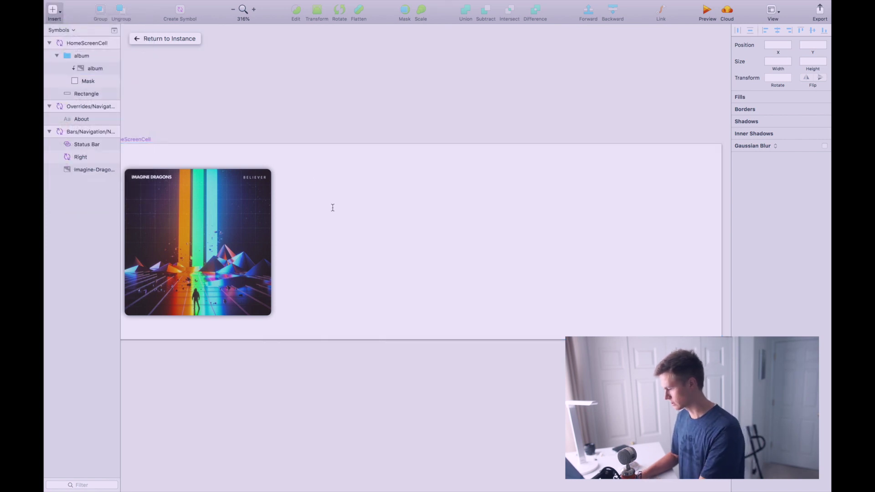
{"action": "left_click", "coordinate": [326, 190]}
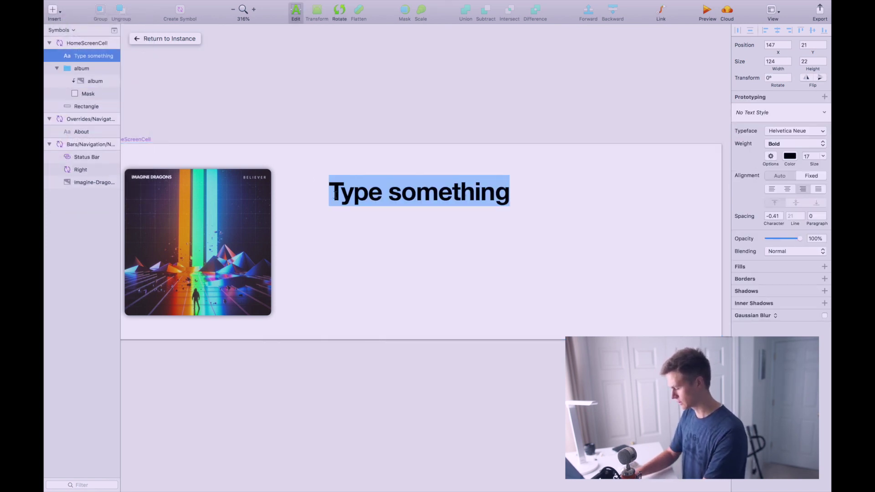
{"action": "type", "text": "Beliver"}
{"action": "double_click", "coordinate": [475, 191]}
{"action": "left_click", "coordinate": [474, 191]}
{"action": "type", "text": "e"}
{"action": "key", "text": "Escape"}
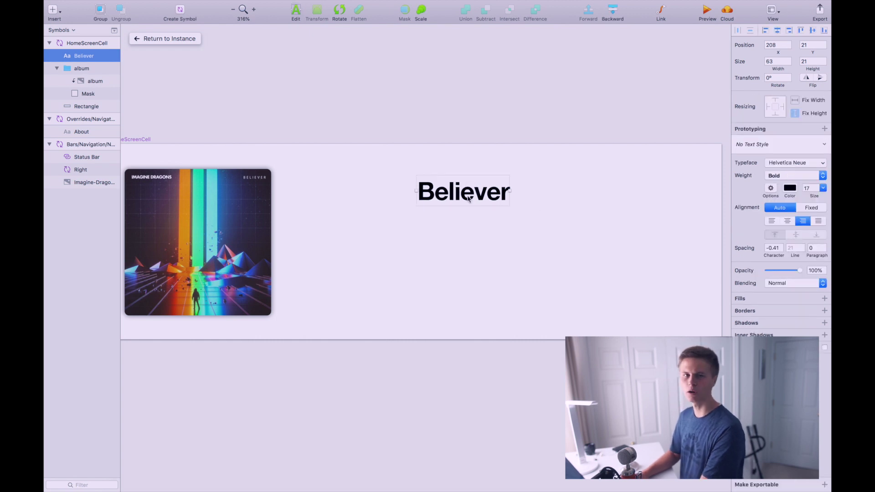
Move the Believer title next to the album image, near the image's upper edge
{"action": "left_click_drag", "start_coordinate": [469, 198], "coordinate": [340, 190]}
{"action": "left_click", "coordinate": [333, 200]}
{"action": "left_click", "coordinate": [389, 290]}
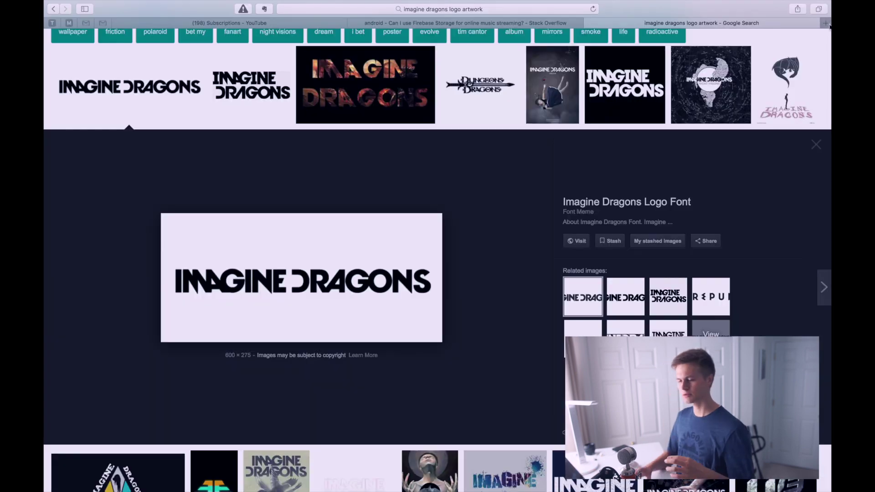
Switch to Safari, search for "believer imagine dragons" in a new tab and expand the song's lyrics
{"action": "left_click", "coordinate": [830, 27]}
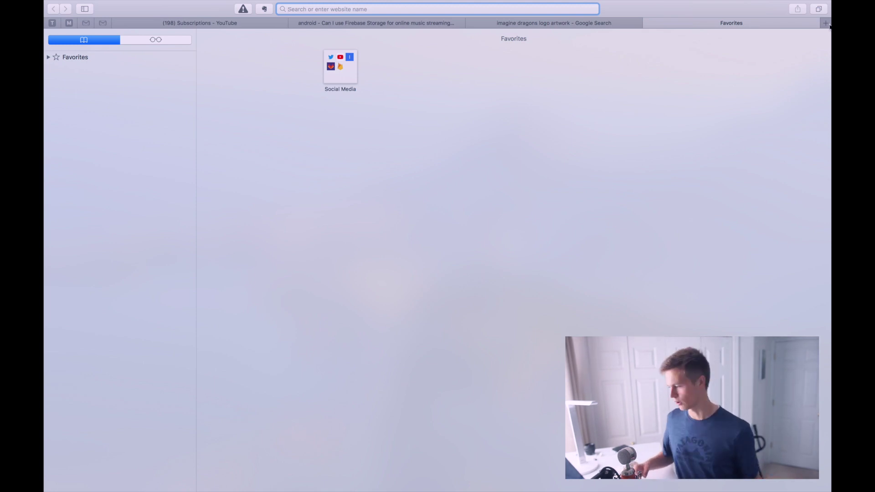
{"action": "mouse_move", "coordinate": [755, 4]}
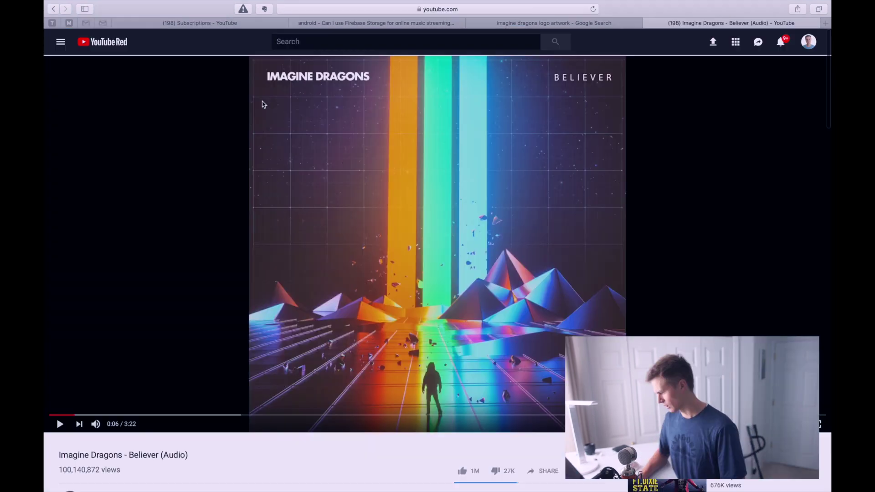
{"action": "scroll", "coordinate": [263, 105], "scroll_direction": "left", "scroll_amount": 5}
{"action": "scroll", "coordinate": [262, 104], "scroll_direction": "right", "scroll_amount": 5}
{"action": "scroll", "coordinate": [262, 104], "scroll_direction": "left", "scroll_amount": 5}
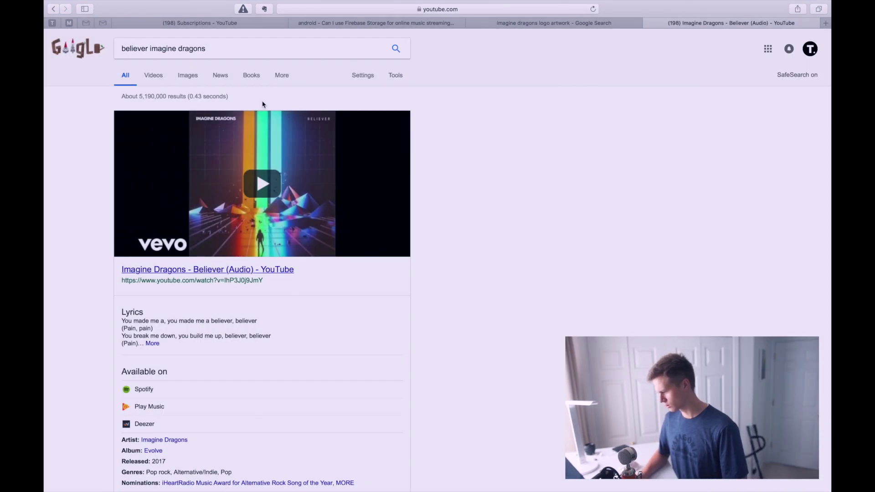
{"action": "left_click", "coordinate": [153, 345]}
{"action": "scroll", "coordinate": [161, 337], "scroll_direction": "down", "scroll_amount": 3}
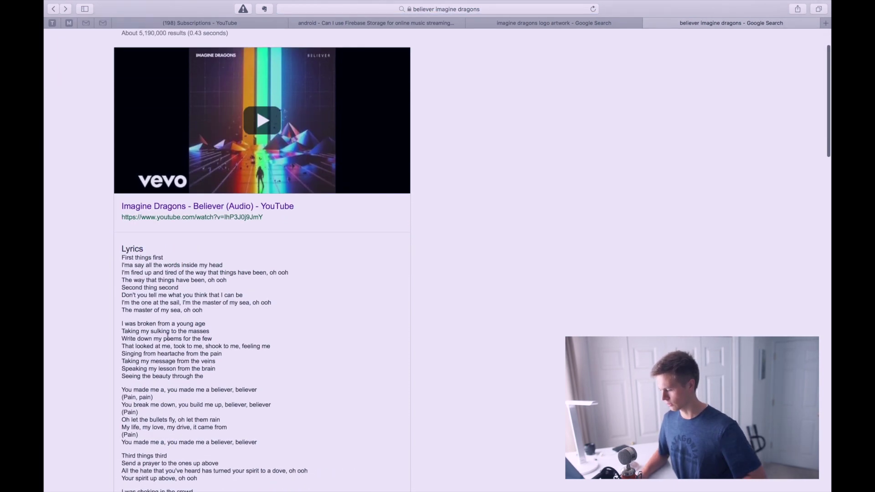
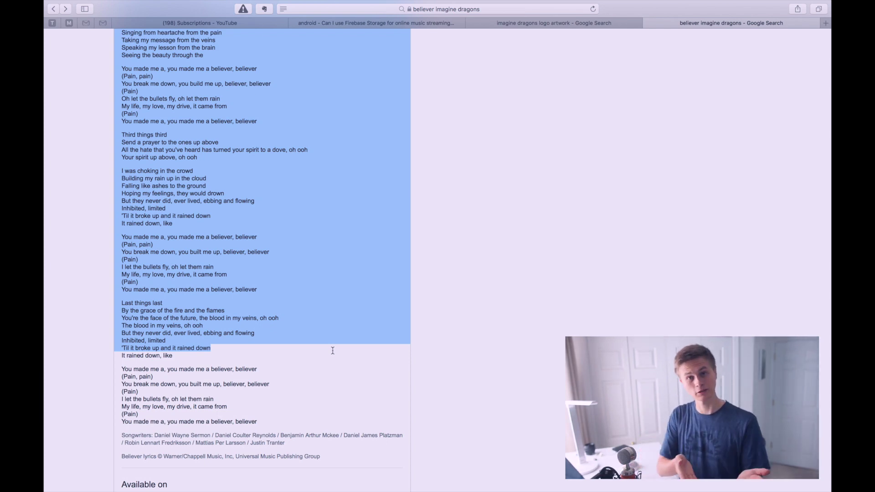
Select and copy the first lyrics verse, from "First things first" through "The master of my sea, oh ooh"
{"action": "left_click_drag", "start_coordinate": [332, 350], "coordinate": [333, 490]}
{"action": "left_click", "coordinate": [280, 232]}
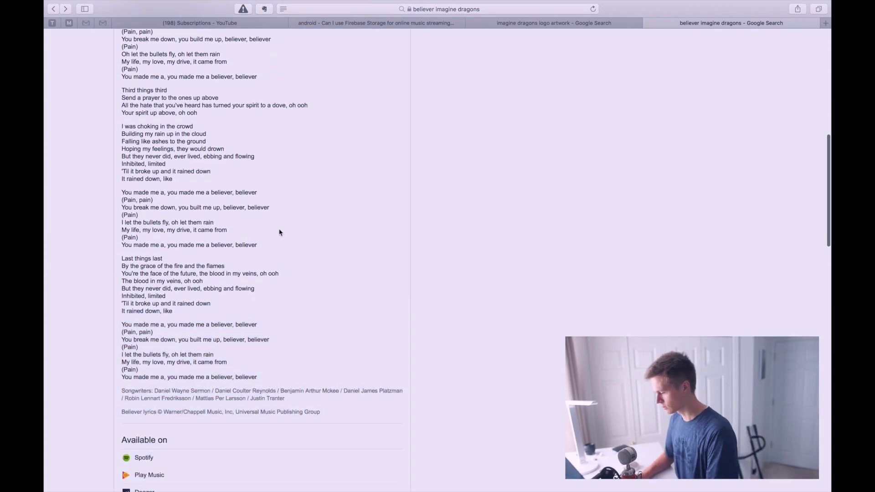
{"action": "scroll", "coordinate": [279, 232], "scroll_direction": "up", "scroll_amount": 10}
{"action": "scroll", "coordinate": [280, 232], "scroll_direction": "up", "scroll_amount": 1}
{"action": "left_click_drag", "start_coordinate": [228, 374], "coordinate": [121, 320]}
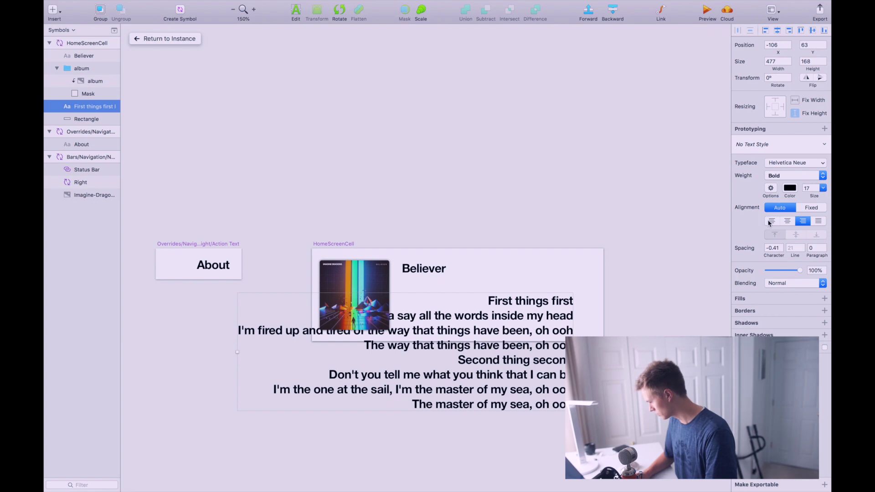
Format the pasted lyrics as left-aligned, grey Light 12 text and fit them in a 274 × 60 fixed box under the Believer title
{"action": "left_click", "coordinate": [769, 221]}
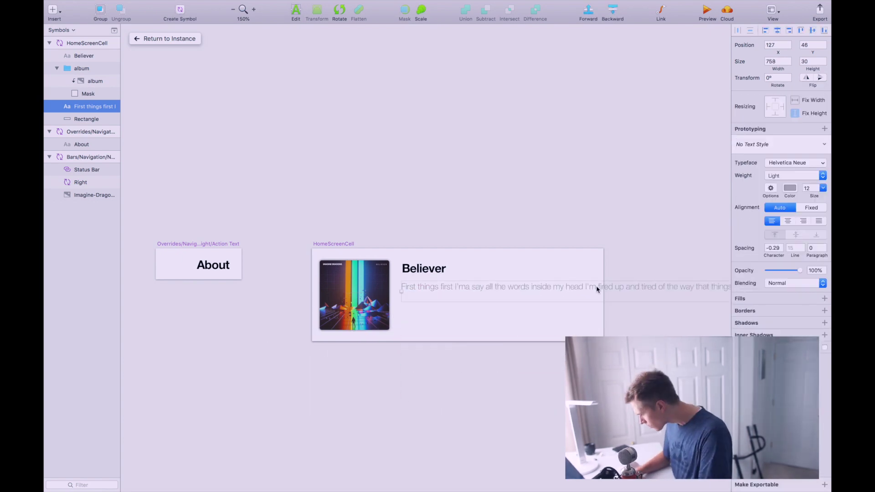
{"action": "key", "text": "super+minus"}
{"action": "left_click", "coordinate": [593, 276]}
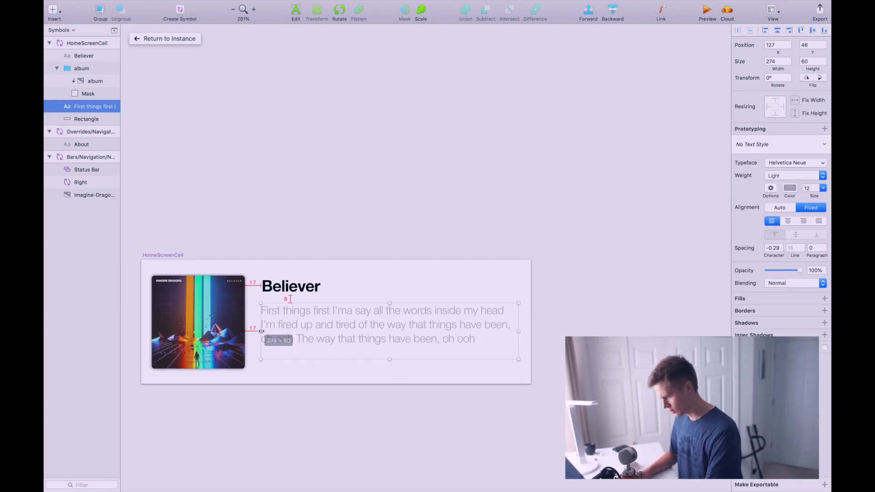
{"action": "left_click", "coordinate": [435, 64]}
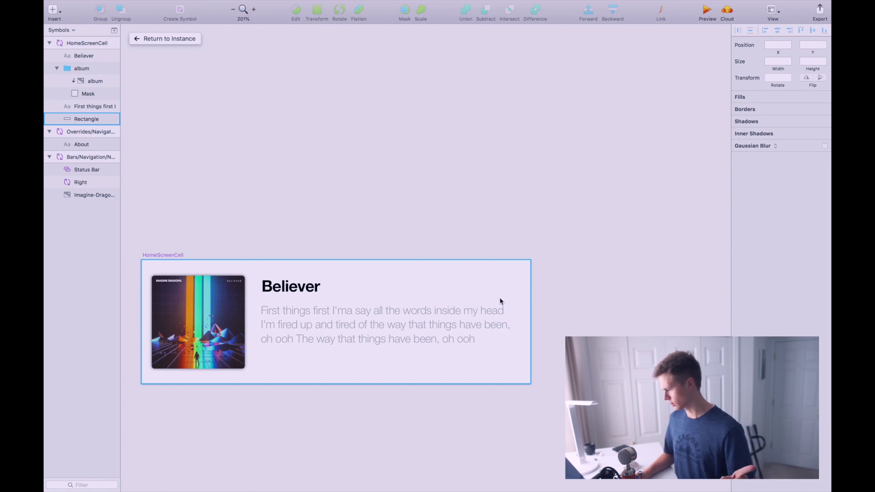
Draw a 6 × 6 oval in the upper part of the cell and duplicate it into a horizontal row of three dots
{"action": "left_click", "coordinate": [53, 10]}
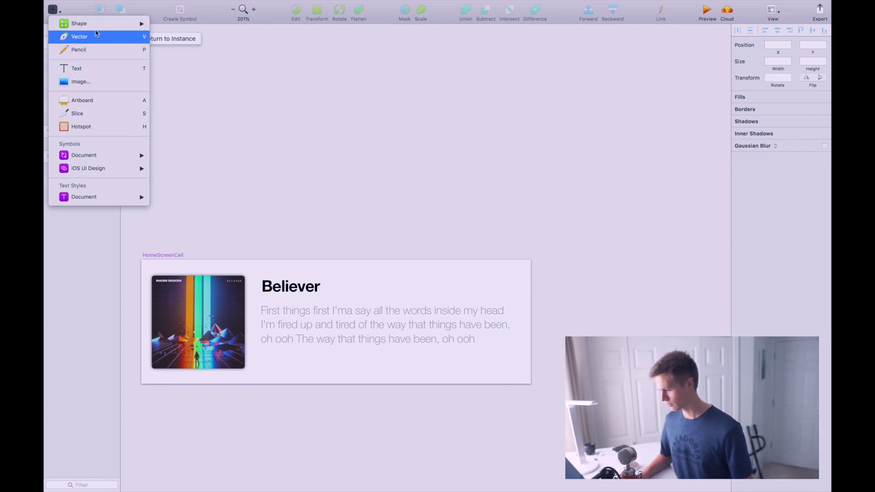
{"action": "mouse_move", "coordinate": [95, 24]}
{"action": "left_click", "coordinate": [161, 71]}
{"action": "left_click_drag", "start_coordinate": [463, 276], "coordinate": [468, 282]}
{"action": "key", "text": "super+d"}
{"action": "left_click", "coordinate": [475, 280], "text": "shift"}
{"action": "left_click", "coordinate": [467, 280], "text": "shift"}
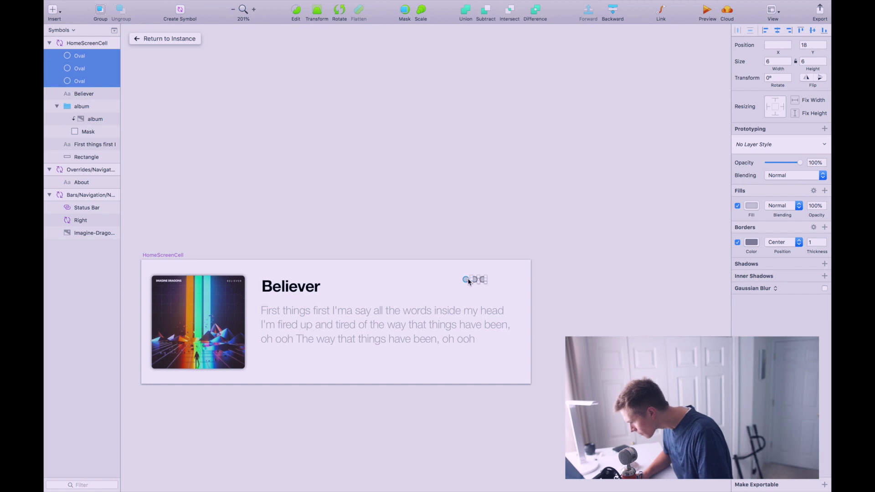
Move the three dots to the cell's upper-right corner, fill them black and disable their borders
{"action": "left_click_drag", "start_coordinate": [467, 280], "coordinate": [498, 278]}
{"action": "left_click", "coordinate": [751, 206]}
{"action": "left_click_drag", "start_coordinate": [747, 247], "coordinate": [735, 314]}
{"action": "key", "text": "Escape"}
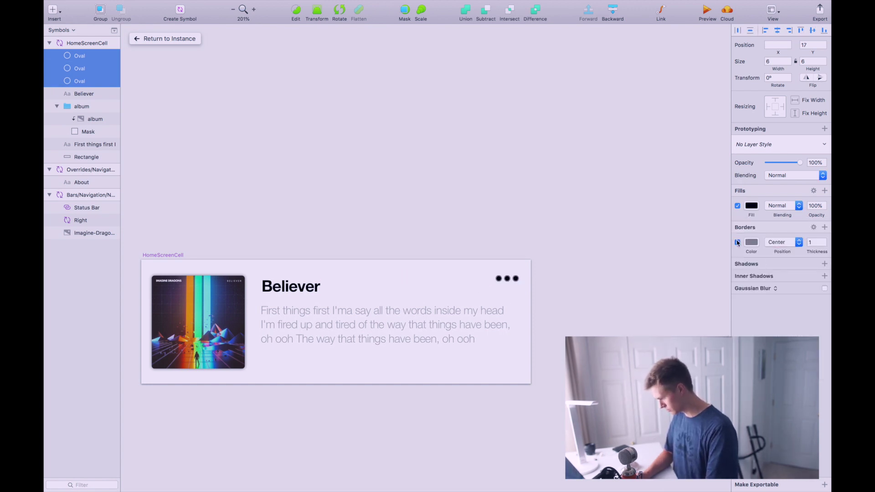
{"action": "left_click", "coordinate": [736, 242]}
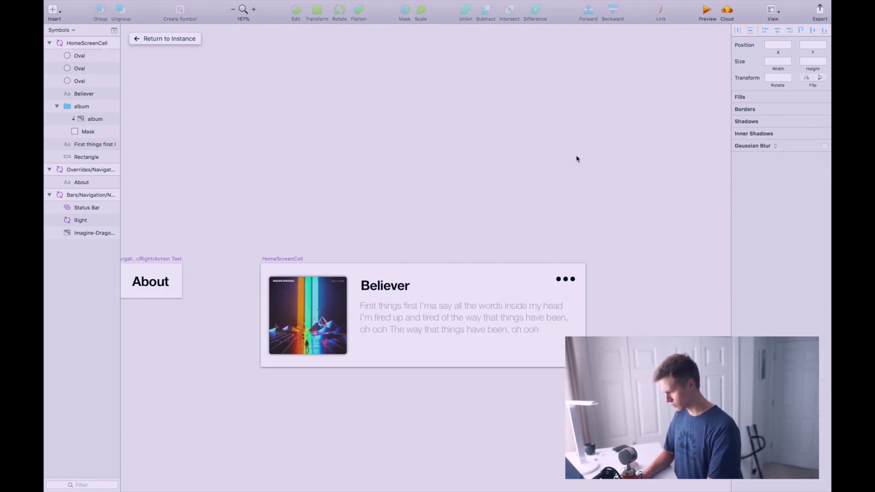
Return to the Home Screen artboard and duplicate the HomeScreenCell instance downward to form a stack of five cells
{"action": "scroll", "coordinate": [576, 159], "scroll_direction": "down", "scroll_amount": 2}
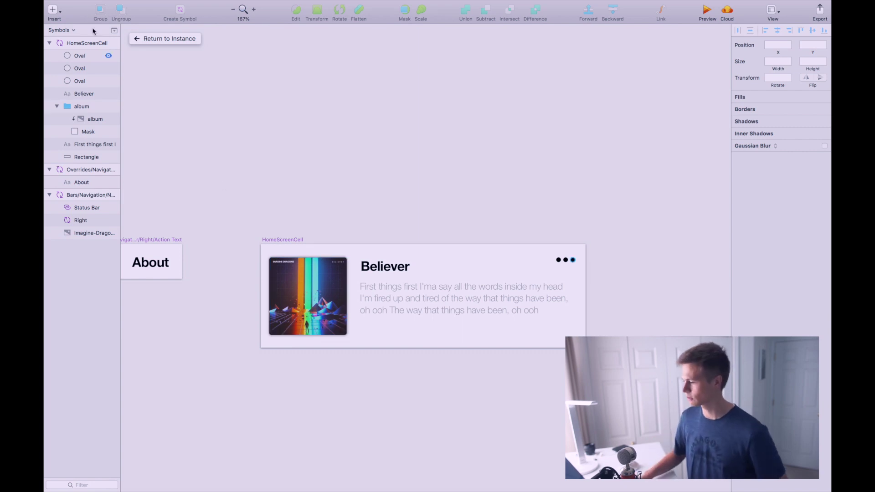
{"action": "left_click", "coordinate": [169, 40]}
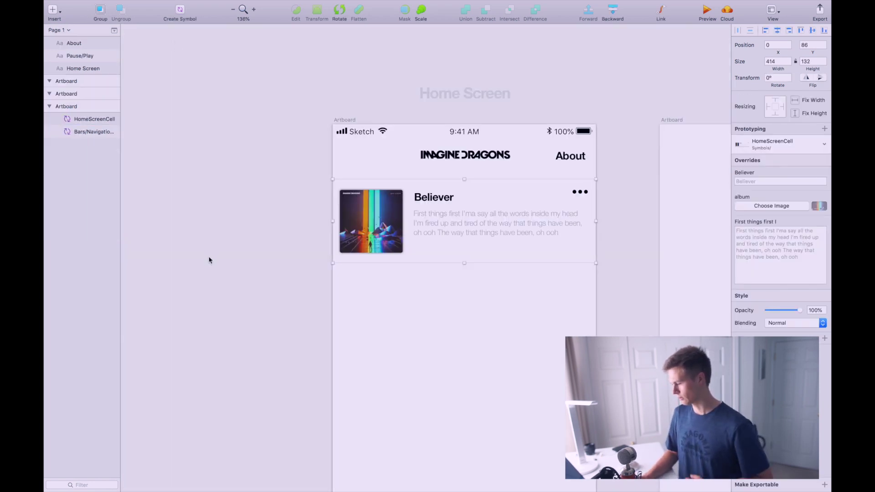
{"action": "left_click", "coordinate": [584, 253]}
{"action": "scroll", "coordinate": [584, 253], "scroll_direction": "down", "scroll_amount": 3}
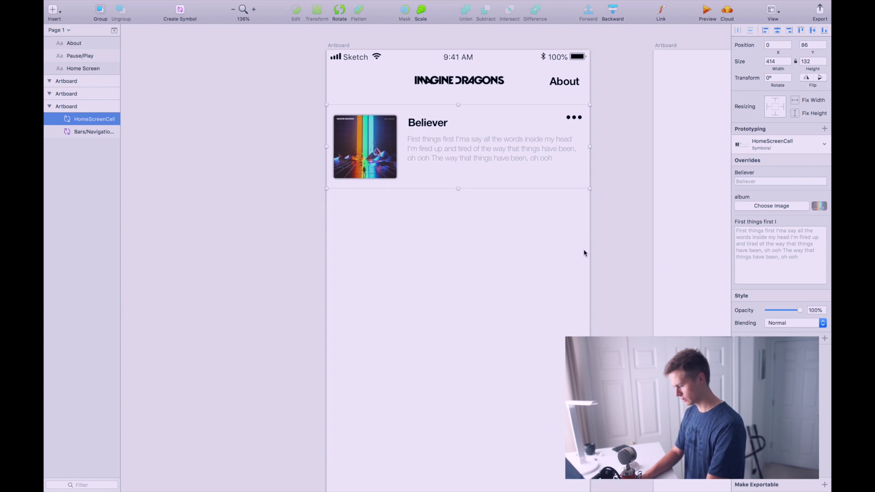
{"action": "key", "text": "super+d"}
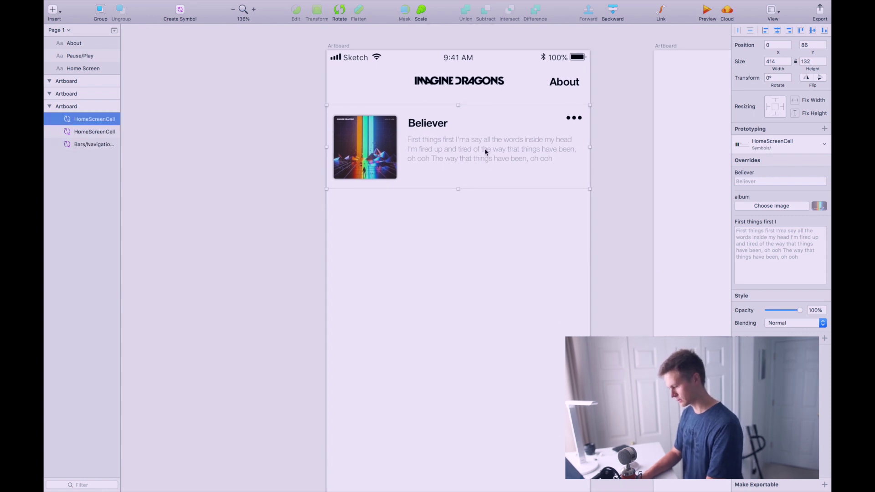
{"action": "left_click_drag", "start_coordinate": [483, 153], "coordinate": [485, 393]}
{"action": "key", "text": "super+d"}
{"action": "key", "text": "super+d"}
{"action": "scroll", "coordinate": [485, 393], "scroll_direction": "down", "scroll_amount": 2}
{"action": "key", "text": "super+d"}
{"action": "left_click_drag", "start_coordinate": [477, 333], "coordinate": [477, 413]}
Draw a rectangle of about 414 × 77 across the bottom of the Home Screen artboard as a player bar
{"action": "scroll", "coordinate": [477, 414], "scroll_direction": "right", "scroll_amount": 3}
{"action": "left_click", "coordinate": [527, 404]}
{"action": "scroll", "coordinate": [527, 404], "scroll_direction": "down", "scroll_amount": 4}
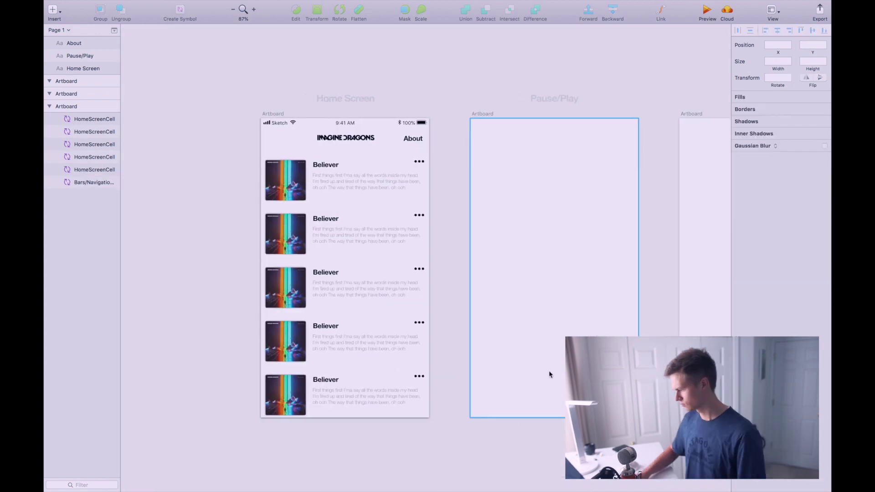
{"action": "left_click", "coordinate": [409, 139]}
{"action": "left_click", "coordinate": [451, 390]}
{"action": "left_click", "coordinate": [53, 9]}
{"action": "left_click", "coordinate": [185, 52]}
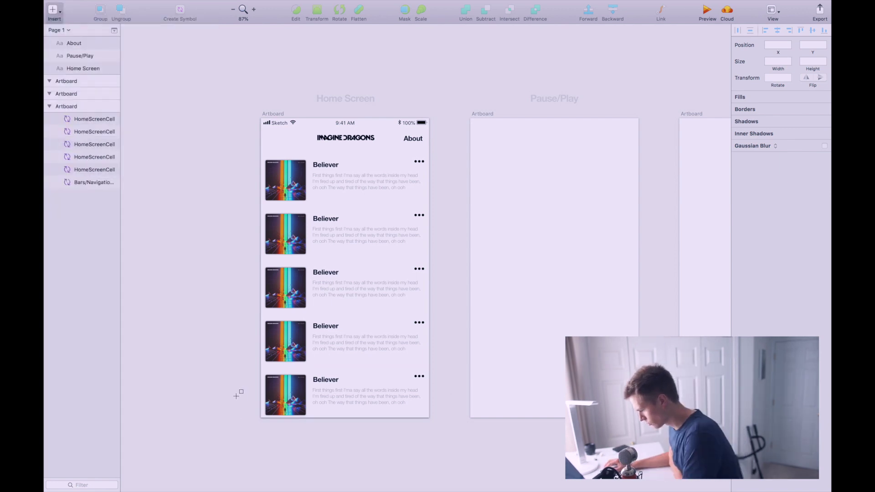
{"action": "mouse_move", "coordinate": [250, 372]}
{"action": "left_mouse_down"}
{"action": "mouse_move", "coordinate": [474, 442]}
{"action": "mouse_move", "coordinate": [429, 418]}
{"action": "left_mouse_up"}
{"action": "left_click_drag", "start_coordinate": [251, 369], "coordinate": [259, 385]}
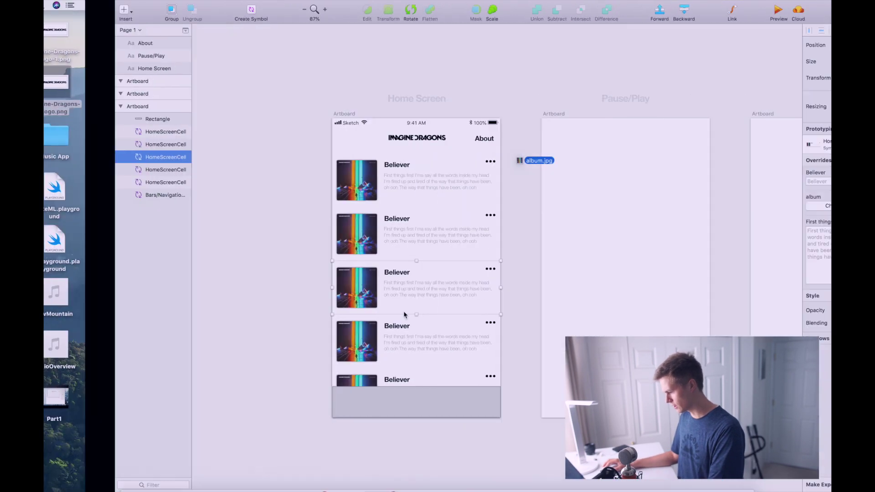
Copy the album group from the HomeScreenCell symbol into the Home Screen artboard and shrink it to fit at the bottom bar's left end
{"action": "left_click_drag", "start_coordinate": [527, 160], "coordinate": [293, 406]}
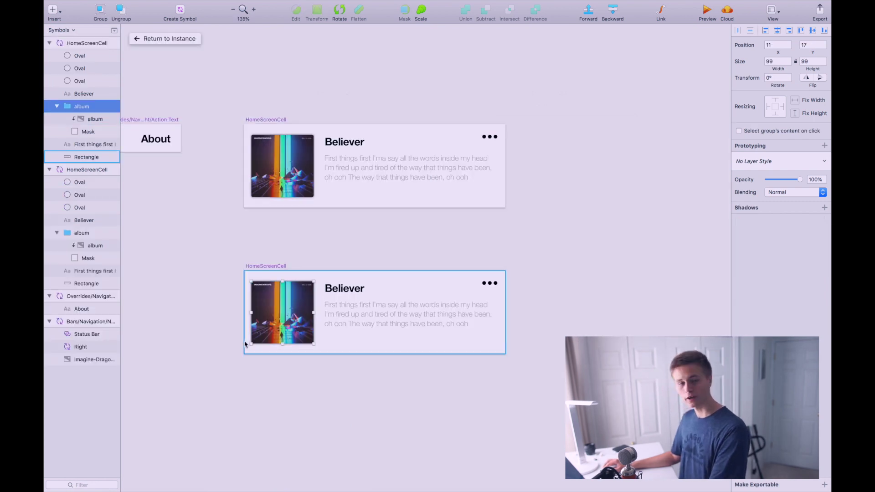
{"action": "left_click", "coordinate": [193, 40]}
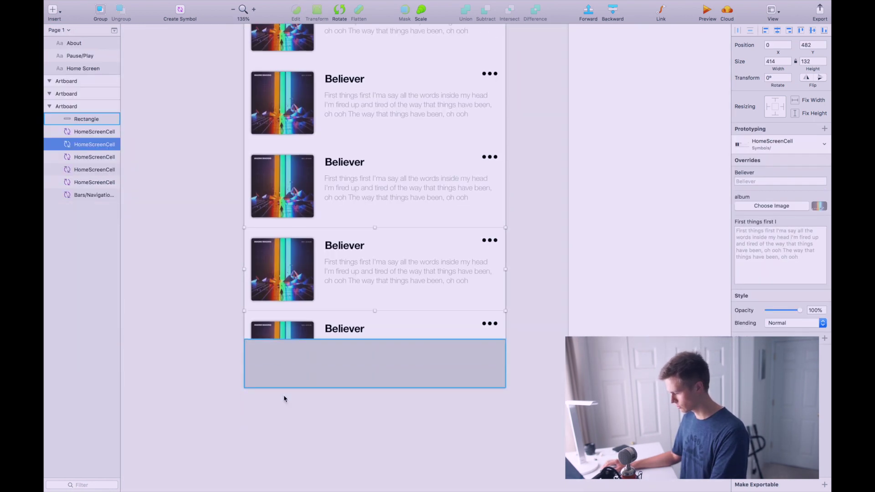
{"action": "key", "text": "super+v"}
{"action": "left_click_drag", "start_coordinate": [360, 230], "coordinate": [268, 391]}
{"action": "left_click", "coordinate": [332, 360]}
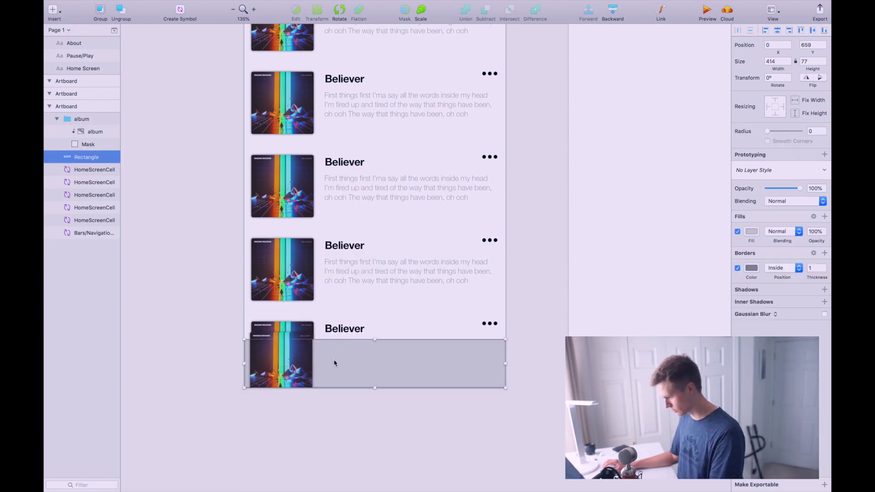
{"action": "scroll", "coordinate": [318, 356], "scroll_direction": "up", "scroll_amount": 3}
{"action": "scroll", "coordinate": [317, 357], "scroll_direction": "up", "scroll_amount": 5}
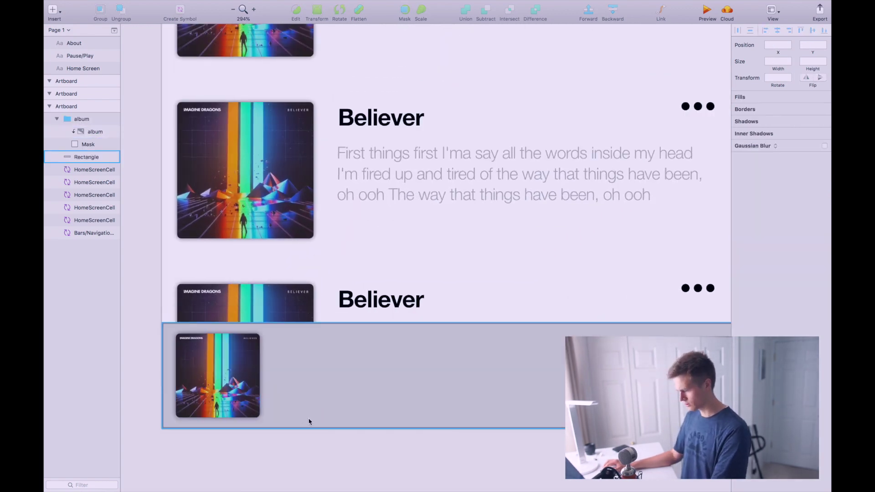
{"action": "scroll", "coordinate": [307, 420], "scroll_direction": "right", "scroll_amount": 1}
Switch to Safari, open icons8.com in a new tab and search for "pause" icons
{"action": "left_click", "coordinate": [432, 354]}
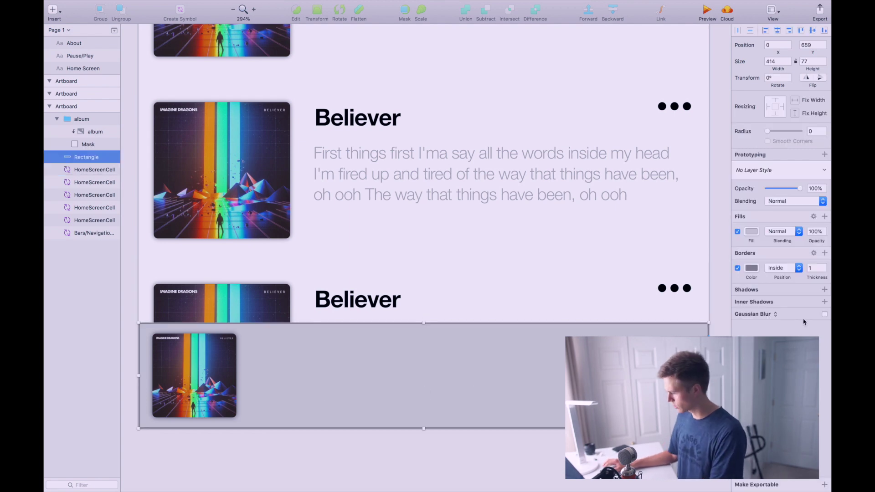
{"action": "key", "text": "ctrl+Right"}
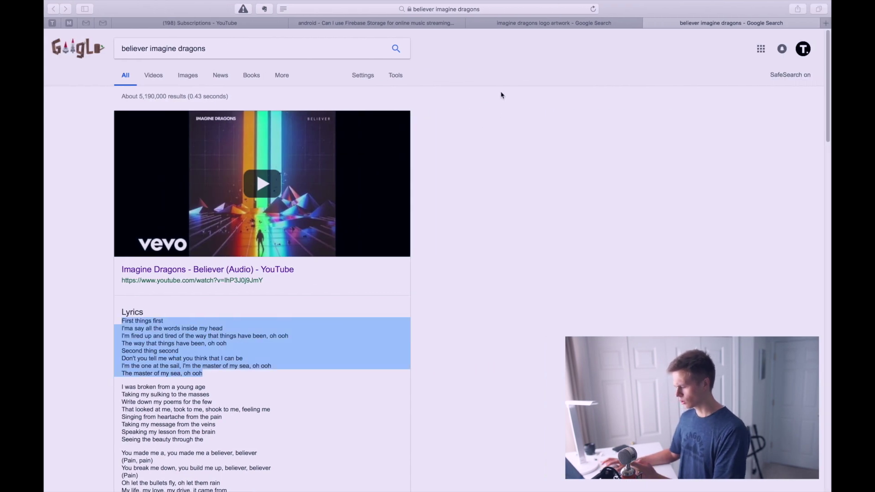
{"action": "key", "text": "super+t"}
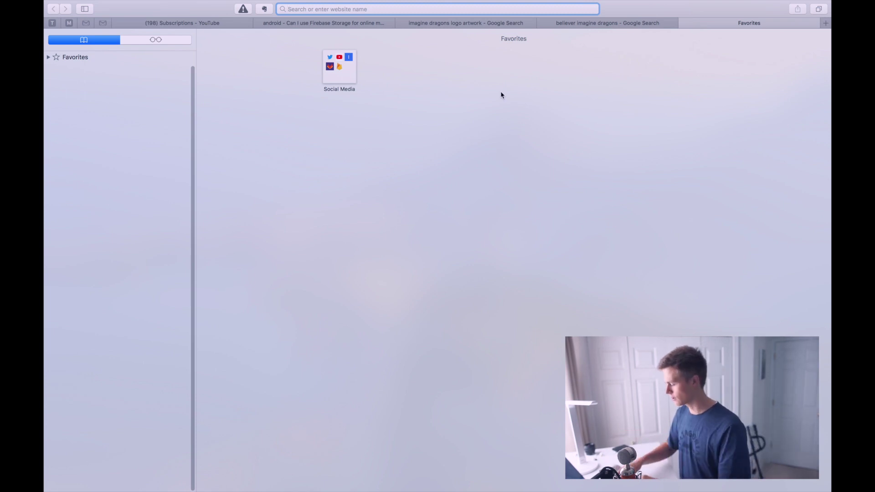
{"action": "key", "text": "Return"}
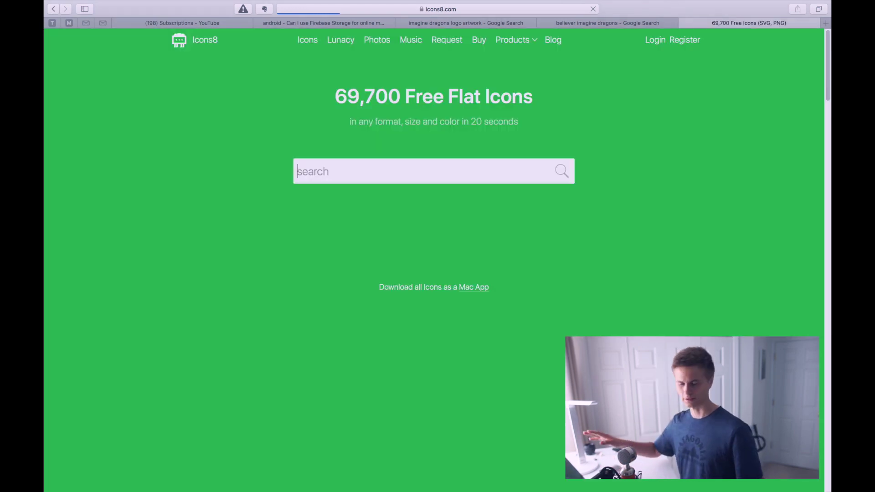
{"action": "type", "text": "p"}
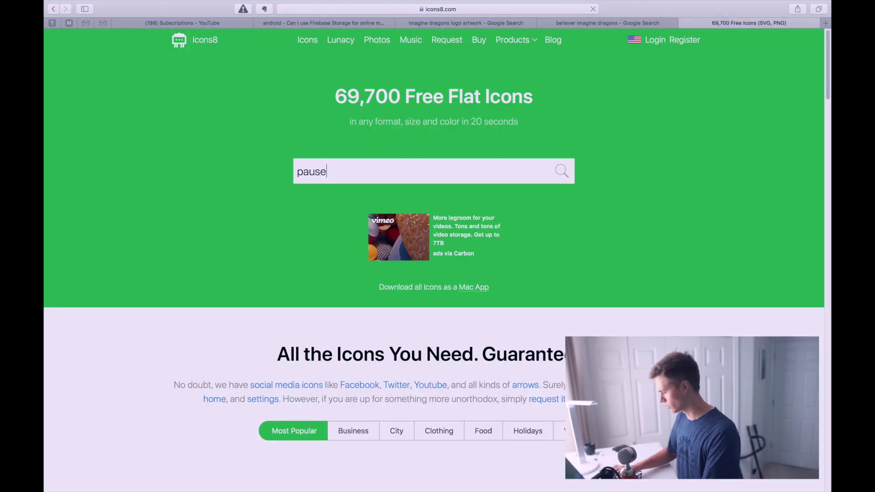
{"action": "type", "text": "ause"}
{"action": "key", "text": "Return"}
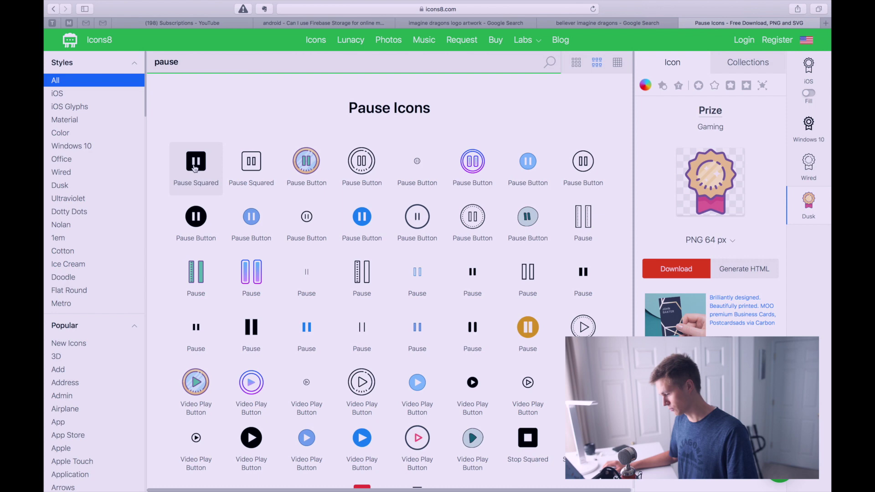
Download the filled circled play icon and the filled circular pause button icon as 50 px PNGs
{"action": "scroll", "coordinate": [195, 183], "scroll_direction": "down", "scroll_amount": 2}
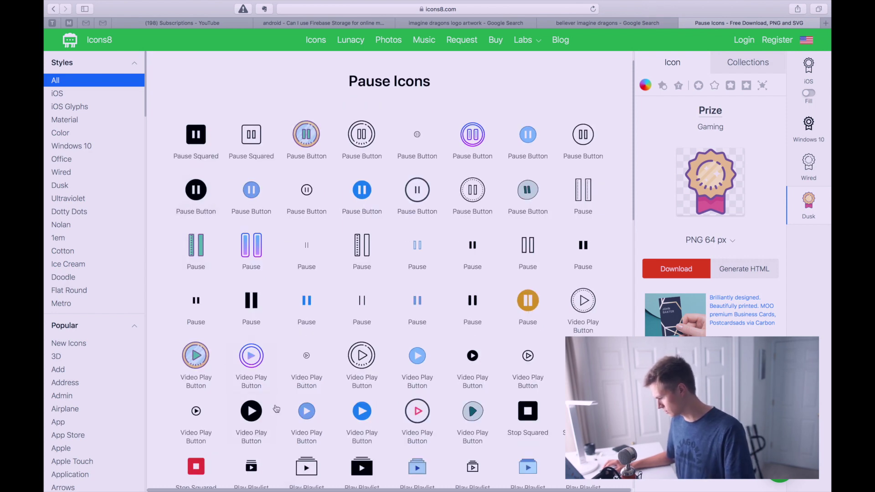
{"action": "left_click", "coordinate": [262, 416]}
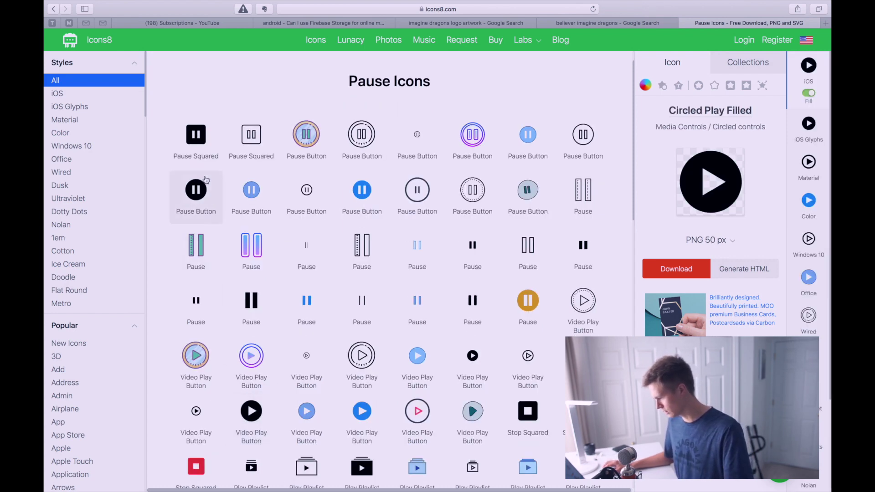
{"action": "left_click", "coordinate": [692, 270]}
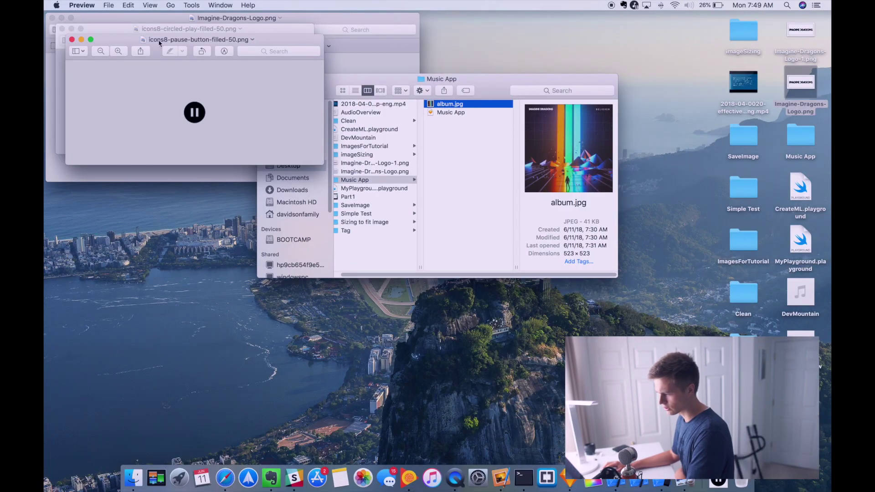
Switch back to Sketch and place the downloaded pause icon at 30 × 30 near the right end of the bottom bar
{"action": "key", "text": "ctrl+Right"}
{"action": "key", "text": "ctrl+Right"}
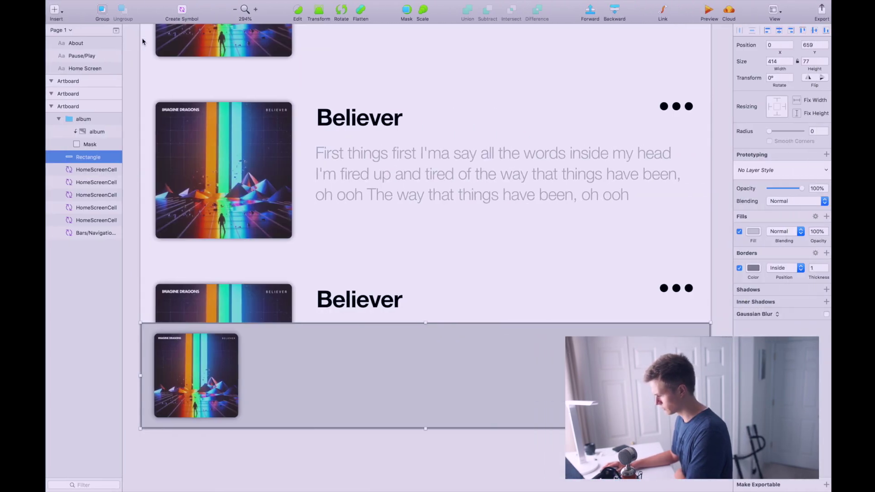
{"action": "key", "text": "ctrl+Up"}
{"action": "left_click_drag", "start_coordinate": [474, 28], "coordinate": [371, 31]}
{"action": "left_click", "coordinate": [370, 32]}
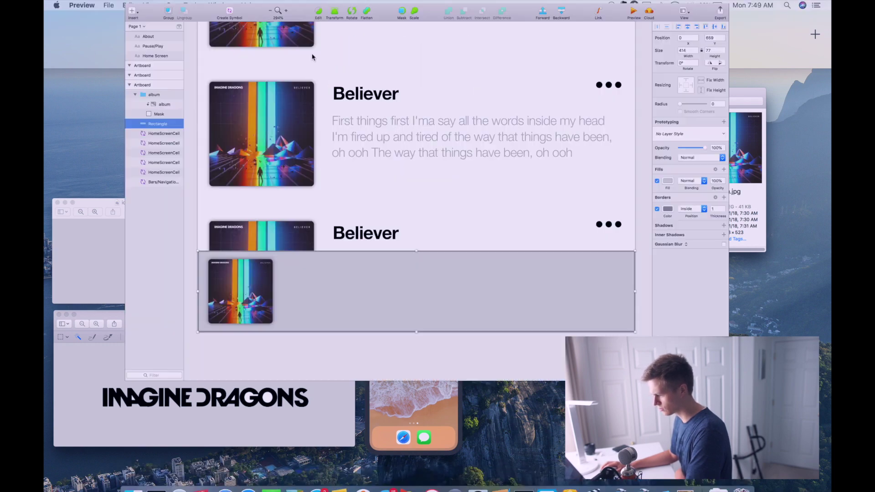
{"action": "key", "text": "ctrl+Left"}
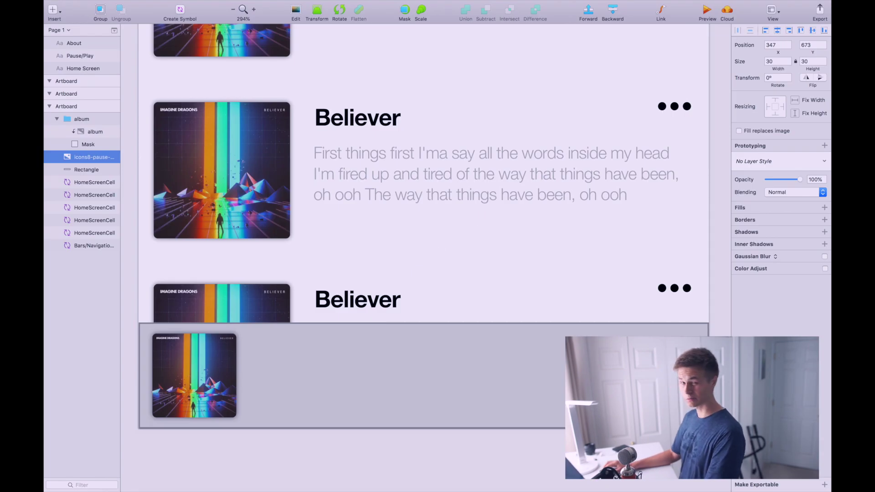
{"action": "mouse_move", "coordinate": [636, 363]}
{"action": "left_mouse_down"}
{"action": "mouse_move", "coordinate": [575, 375]}
{"action": "mouse_move", "coordinate": [674, 375]}
{"action": "mouse_move", "coordinate": [643, 376]}
{"action": "left_mouse_up"}
Copy the Believer title from the HomeScreenCell symbol and paste it into the bottom bar beside the small album image
{"action": "scroll", "coordinate": [377, 116], "scroll_direction": "up", "scroll_amount": 5}
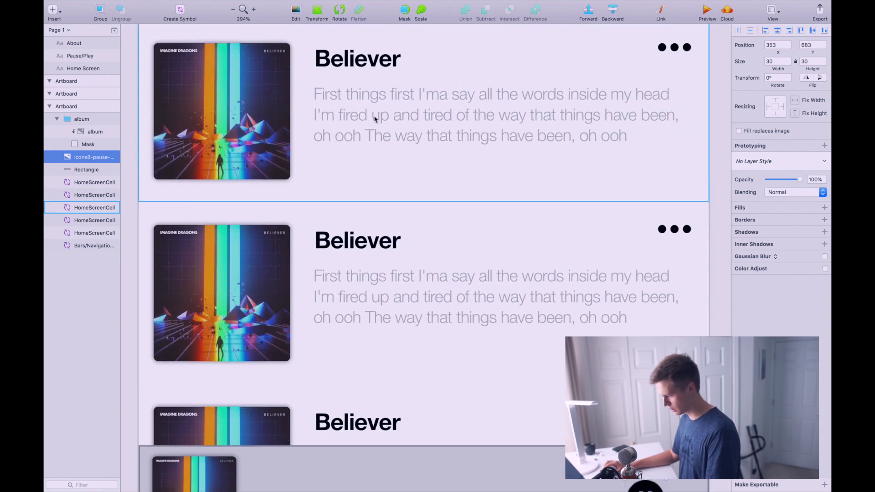
{"action": "scroll", "coordinate": [376, 118], "scroll_direction": "up", "scroll_amount": 3}
{"action": "double_click", "coordinate": [360, 137]}
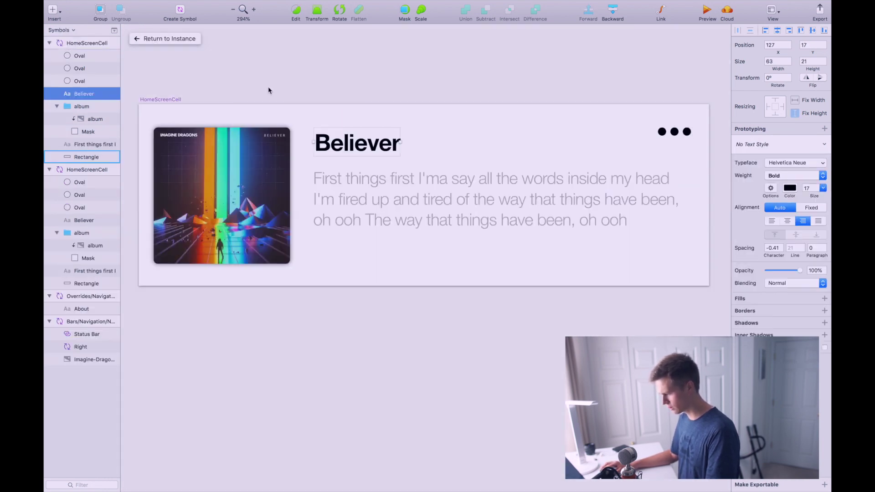
{"action": "left_click", "coordinate": [173, 39]}
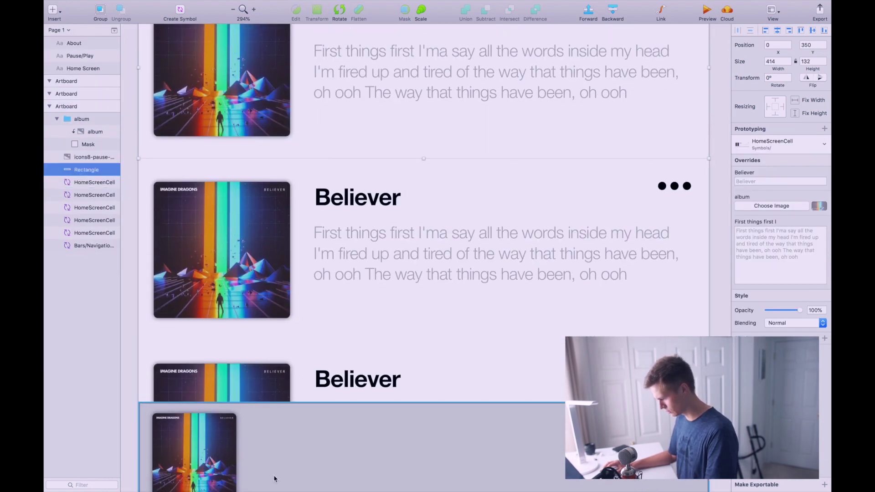
{"action": "scroll", "coordinate": [275, 471], "scroll_direction": "down", "scroll_amount": 2}
{"action": "key", "text": "super+v"}
{"action": "left_click_drag", "start_coordinate": [293, 426], "coordinate": [288, 422]}
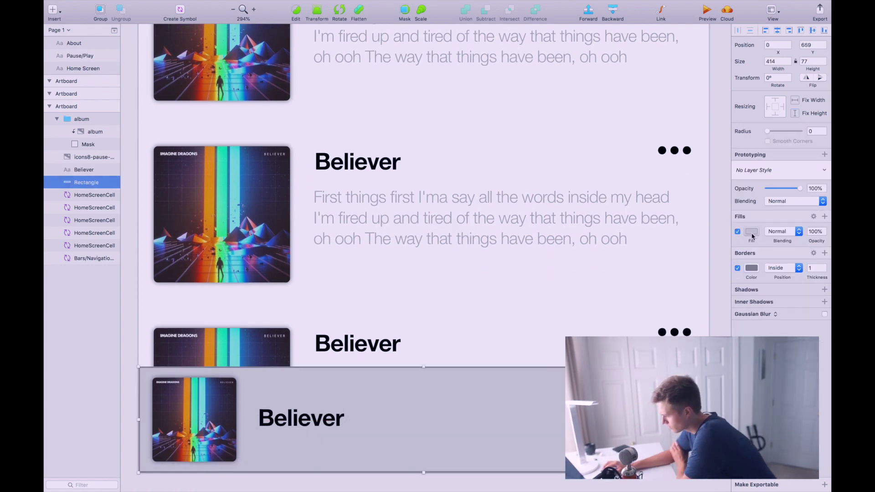
Change the bottom bar rectangle's fill colour to white
{"action": "left_click", "coordinate": [751, 233]}
{"action": "left_click_drag", "start_coordinate": [756, 278], "coordinate": [677, 229]}
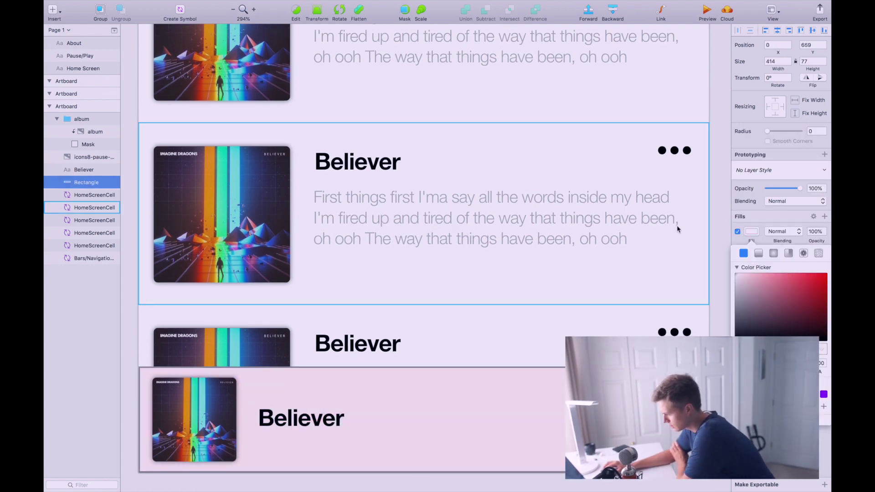
Turn off the bottom bar rectangle's border and add a shadow with a Y offset of -2 and a blur of 4
{"action": "left_click", "coordinate": [728, 256]}
{"action": "left_click", "coordinate": [738, 269]}
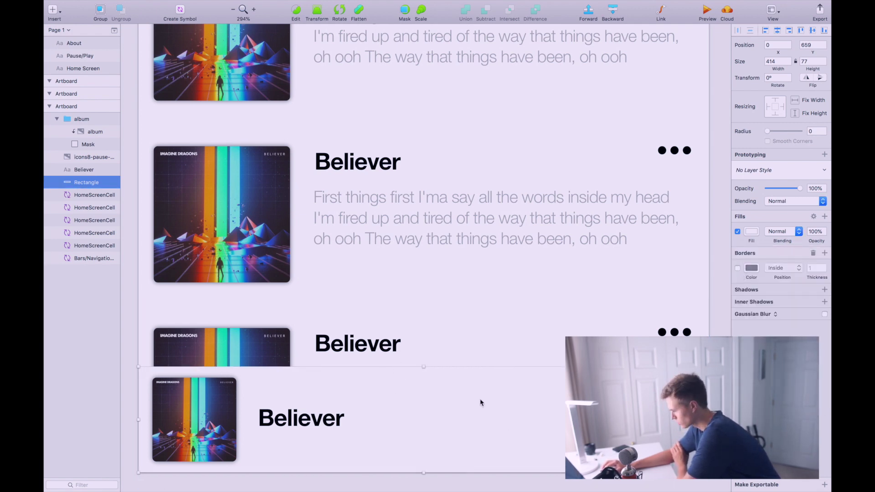
{"action": "left_click", "coordinate": [825, 290]}
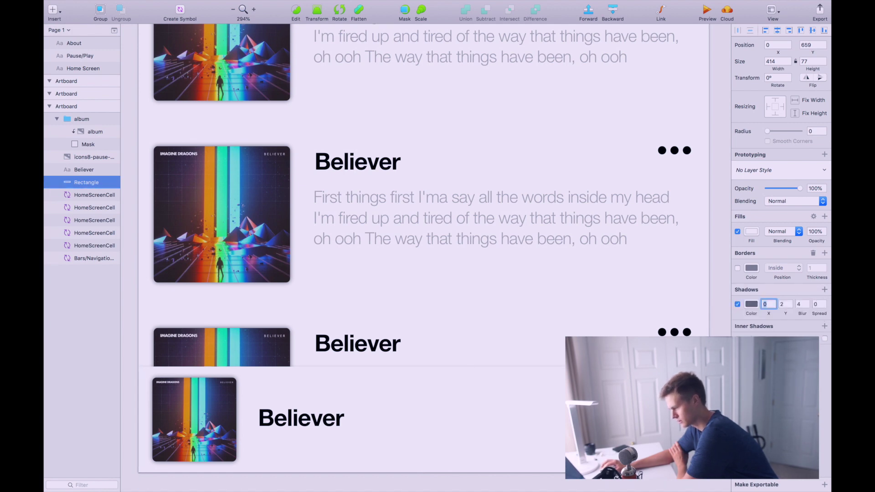
{"action": "left_click", "coordinate": [792, 308]}
{"action": "left_click", "coordinate": [790, 303]}
{"action": "left_click", "coordinate": [790, 309]}
{"action": "left_click", "coordinate": [790, 308]}
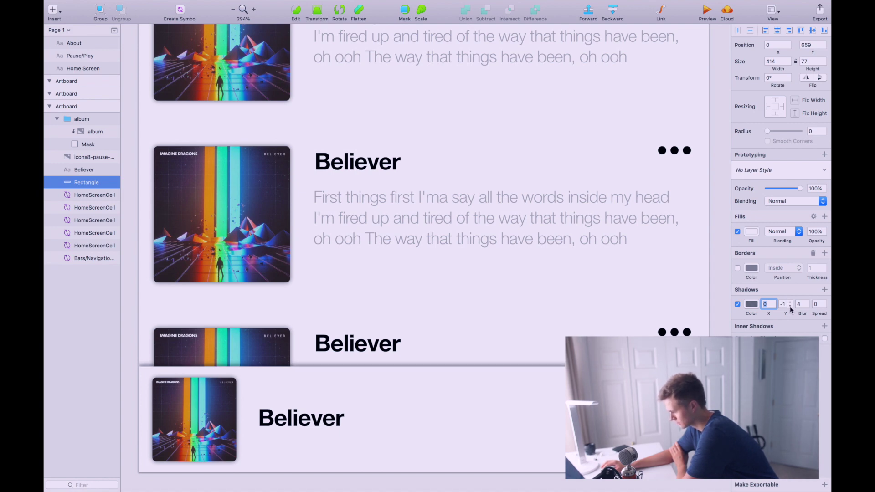
{"action": "left_click", "coordinate": [791, 309]}
Lower the opacity of the bottom bar's shadow colour to make the shadow fainter
{"action": "left_click", "coordinate": [752, 305]}
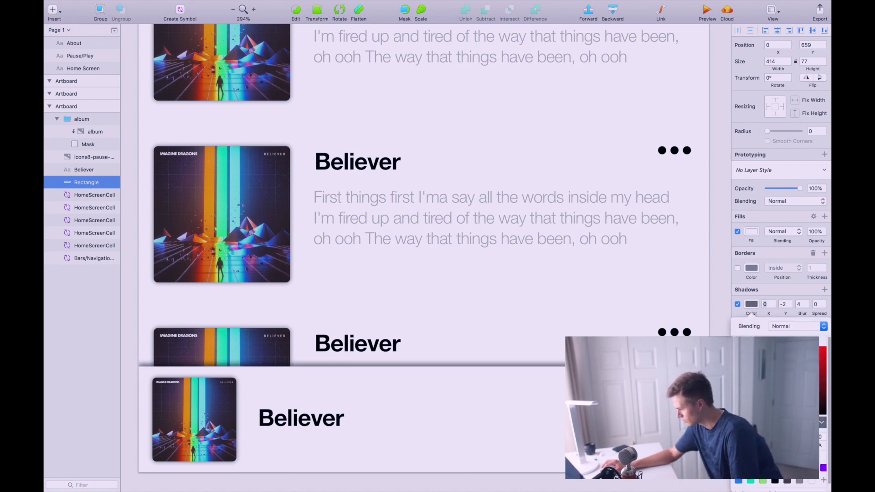
{"action": "left_click_drag", "start_coordinate": [789, 427], "coordinate": [771, 426]}
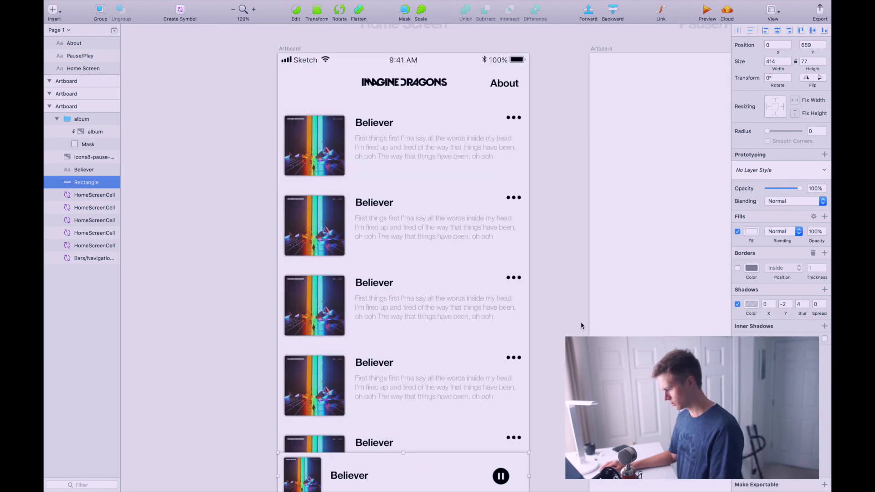
{"action": "scroll", "coordinate": [581, 326], "scroll_direction": "down", "scroll_amount": 2}
{"action": "left_click", "coordinate": [525, 411]}
Combine the bottom bar's album group, pause icon, Believer title and rectangle into a symbol named Bottom
{"action": "left_click", "coordinate": [448, 450]}
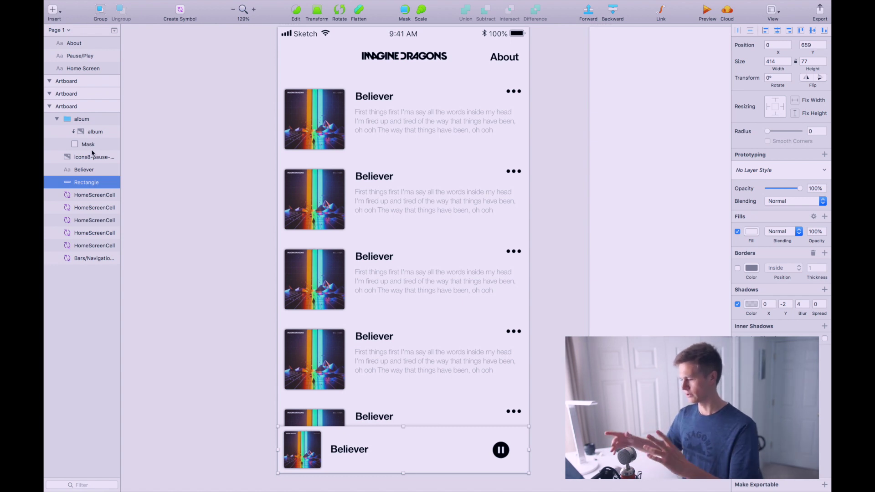
{"action": "left_click", "coordinate": [56, 119]}
{"action": "left_click", "coordinate": [82, 119], "text": "shift"}
{"action": "right_click", "coordinate": [82, 119]}
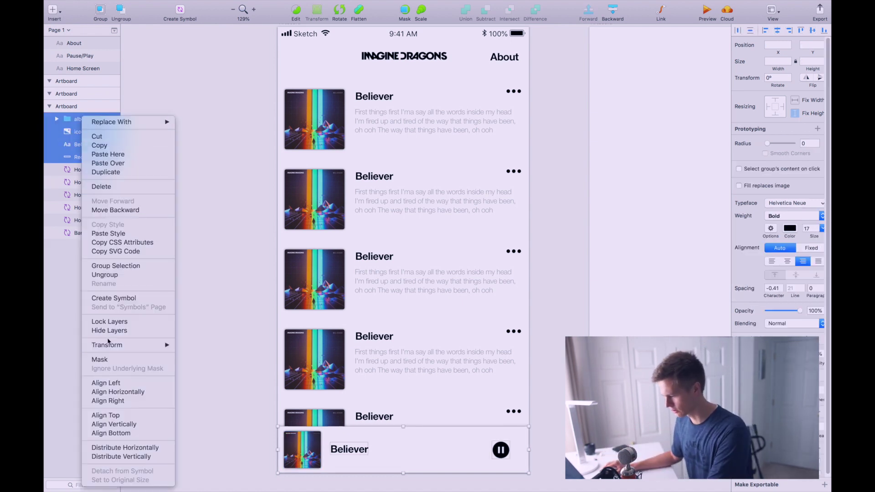
{"action": "left_click", "coordinate": [118, 298]}
{"action": "type", "text": "Bot"}
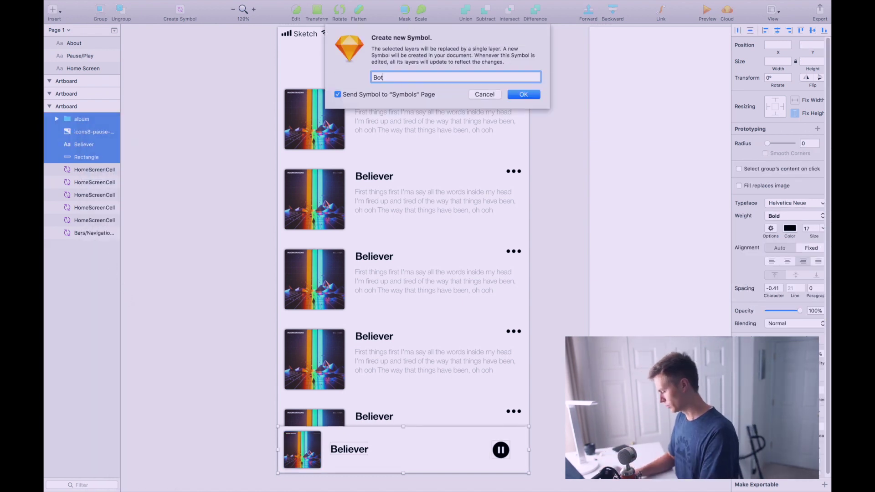
{"action": "type", "text": "tom"}
{"action": "key", "text": "Return"}
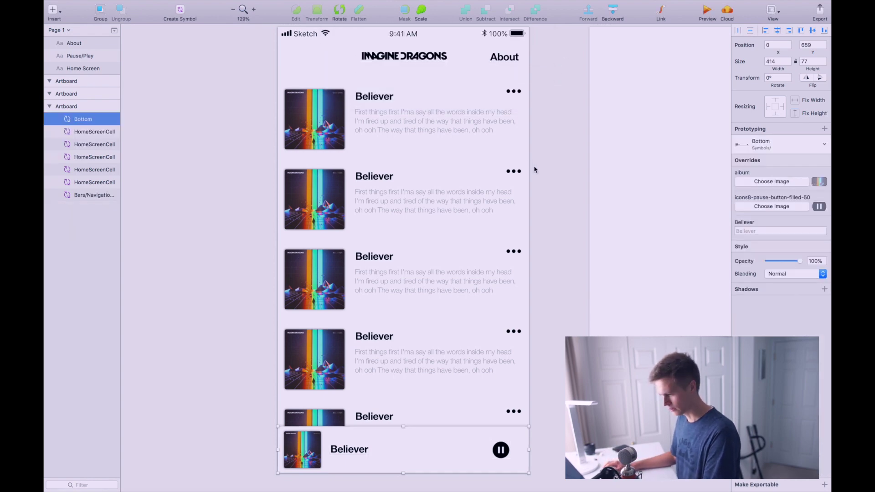
Try a copy of the Bottom symbol along the lower edge of the Pause/Play artboard
{"action": "scroll", "coordinate": [535, 169], "scroll_direction": "right", "scroll_amount": 3}
{"action": "scroll", "coordinate": [535, 116], "scroll_direction": "right", "scroll_amount": 4}
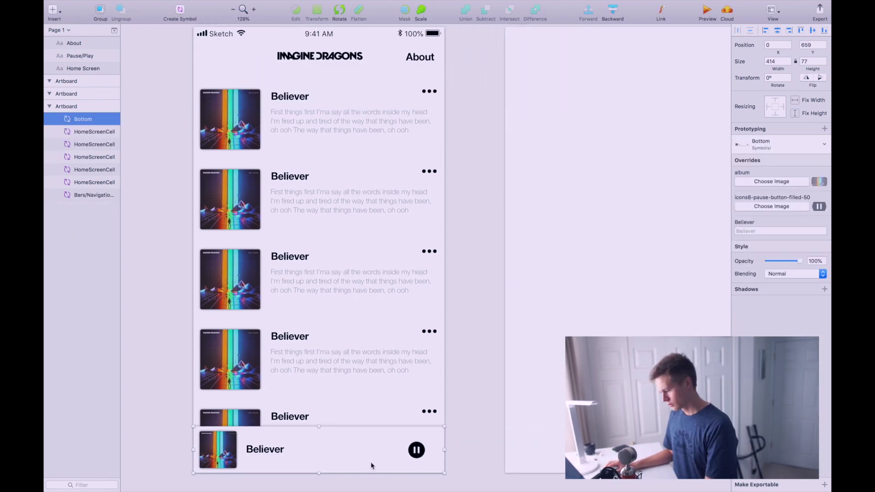
{"action": "left_click", "coordinate": [461, 450]}
{"action": "left_click", "coordinate": [372, 448]}
{"action": "scroll", "coordinate": [407, 441], "scroll_direction": "right", "scroll_amount": 6}
{"action": "left_click", "coordinate": [437, 442]}
{"action": "key", "text": "super+v"}
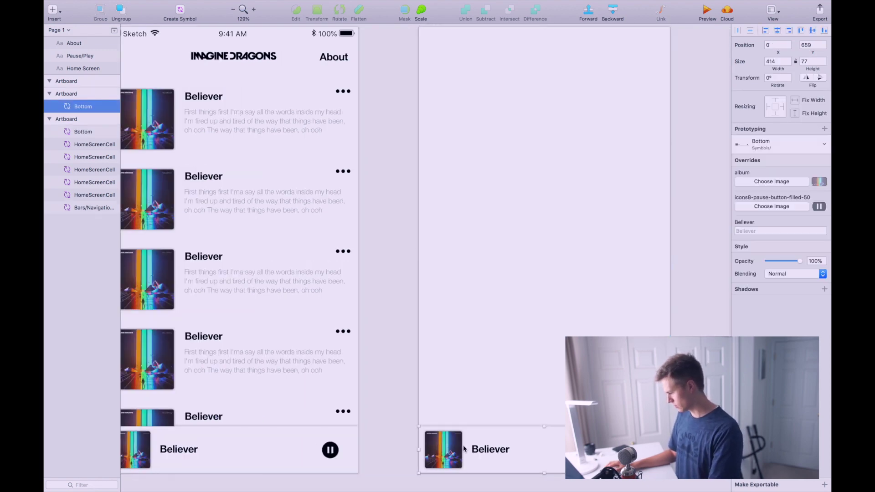
{"action": "scroll", "coordinate": [463, 447], "scroll_direction": "right", "scroll_amount": 6}
{"action": "scroll", "coordinate": [468, 289], "scroll_direction": "up", "scroll_amount": 3}
{"action": "scroll", "coordinate": [469, 289], "scroll_direction": "down", "scroll_amount": 4}
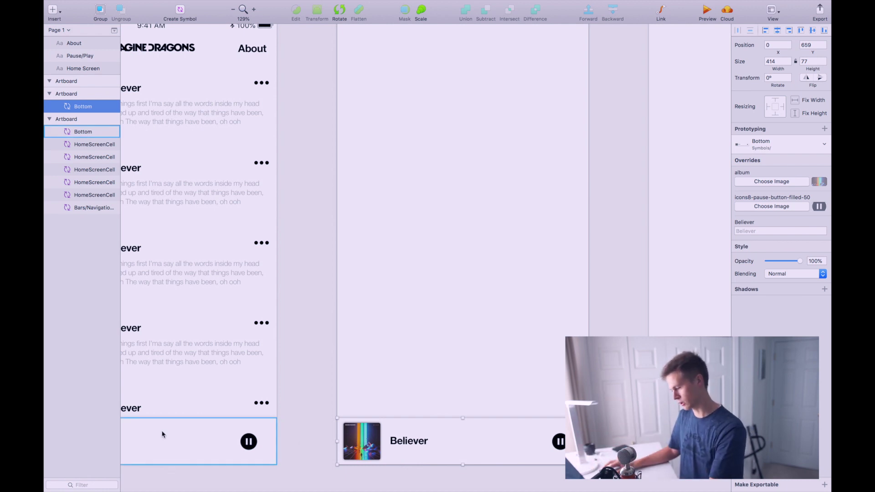
Copy the album image and Believer title from the HomeScreenCell symbol and paste them onto the Pause/Play artboard
{"action": "left_click", "coordinate": [172, 289]}
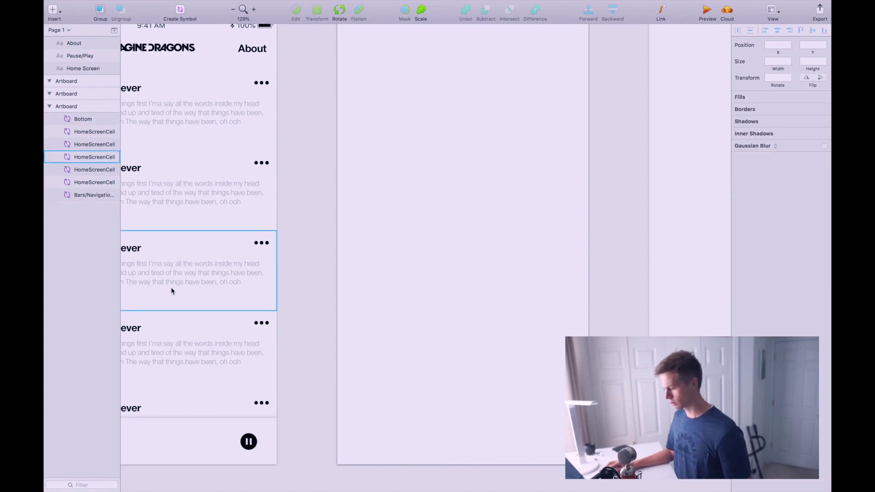
{"action": "scroll", "coordinate": [171, 289], "scroll_direction": "left", "scroll_amount": 5}
{"action": "double_click", "coordinate": [161, 280]}
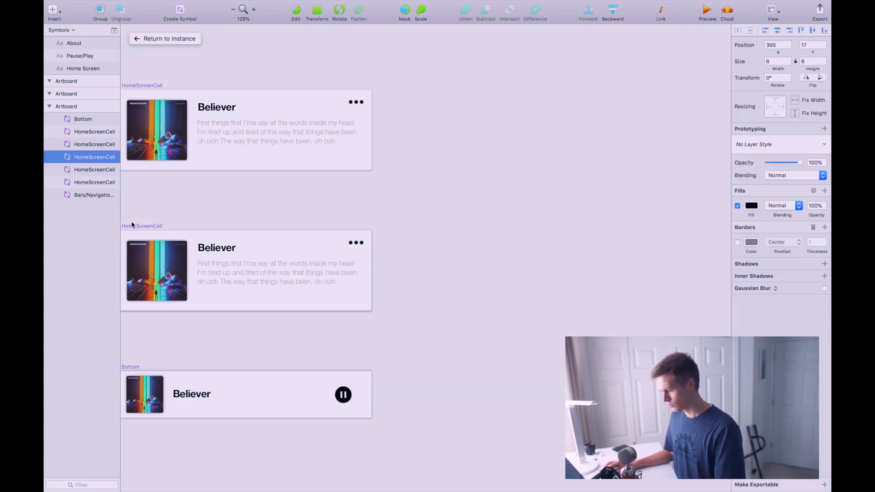
{"action": "left_click", "coordinate": [152, 262]}
{"action": "left_click", "coordinate": [208, 288]}
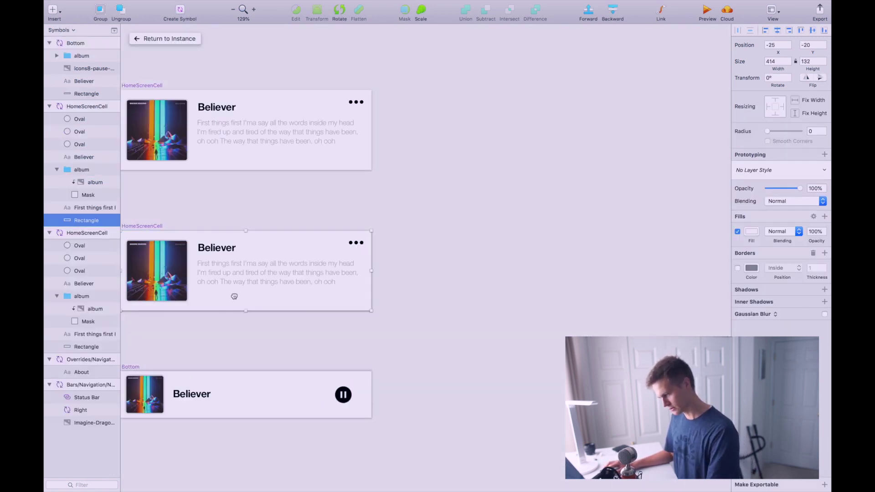
{"action": "left_click", "coordinate": [170, 283]}
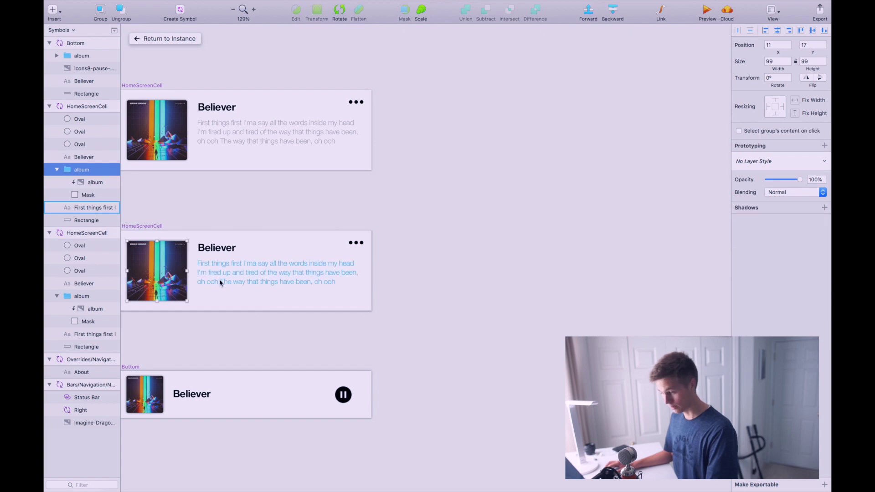
{"action": "left_click", "coordinate": [214, 249], "text": "shift"}
{"action": "left_click", "coordinate": [167, 40]}
{"action": "key", "text": "super+v"}
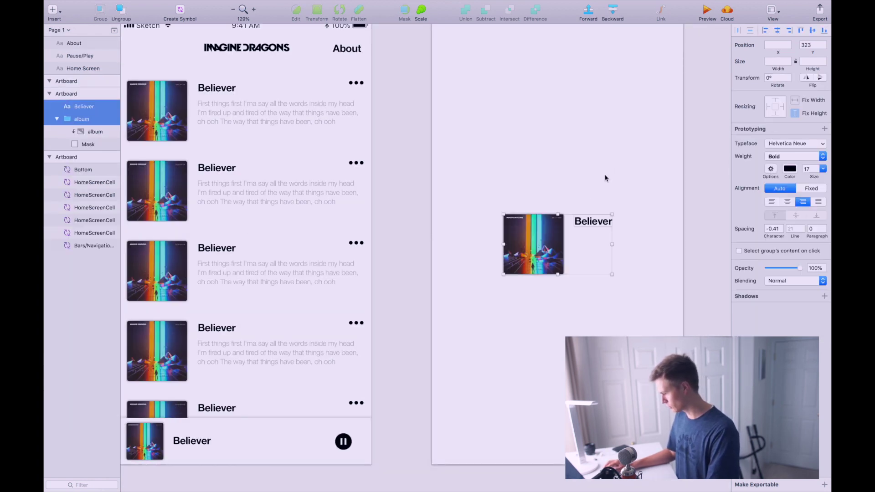
Move the album image to the top of the Pause/Play artboard, enlarge it to most of the artboard's width, and place the Believer title beneath it
{"action": "left_click", "coordinate": [548, 262]}
{"action": "left_click_drag", "start_coordinate": [548, 261], "coordinate": [502, 128]}
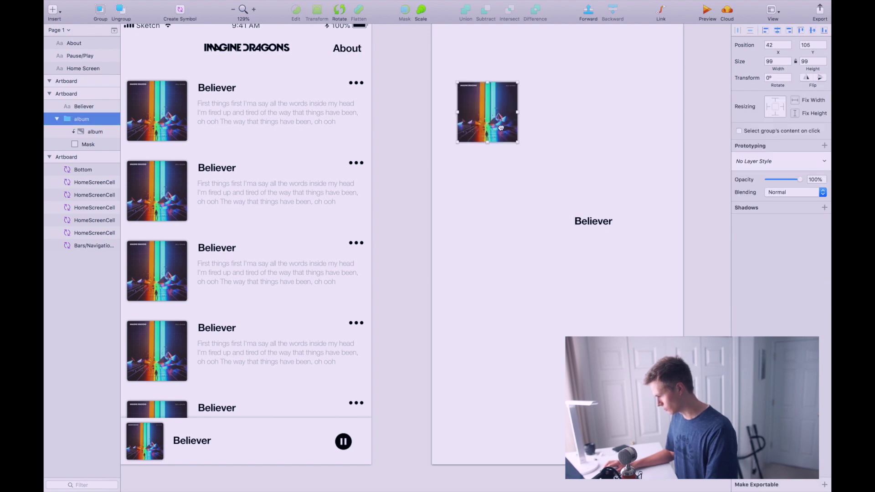
{"action": "scroll", "coordinate": [568, 142], "scroll_direction": "up", "scroll_amount": 4}
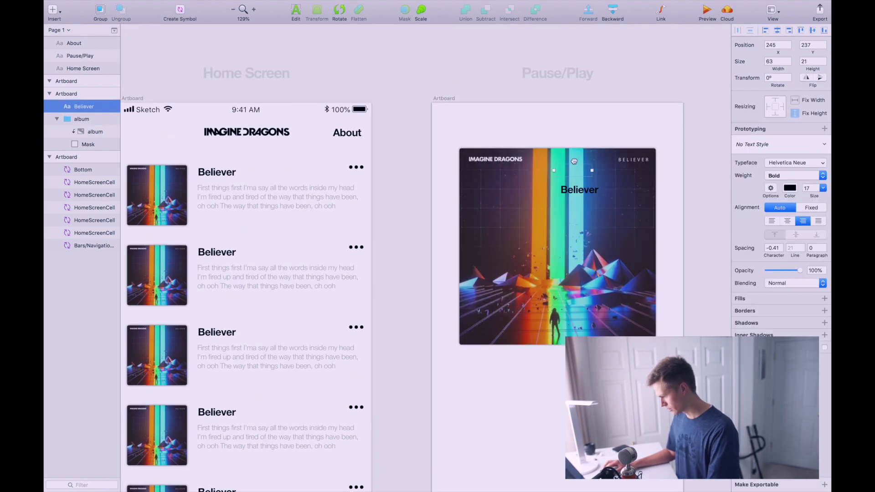
{"action": "left_click_drag", "start_coordinate": [574, 161], "coordinate": [550, 347]}
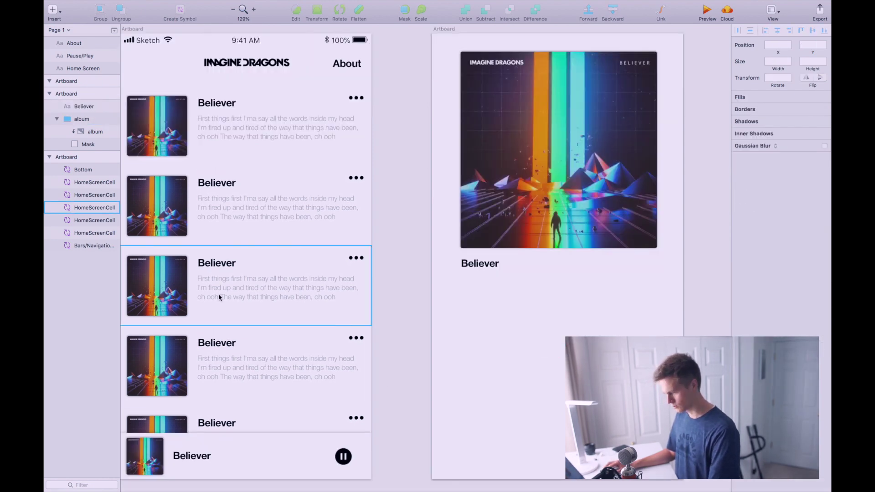
Copy the lyrics text from HomeScreenCell to below the Pause/Play artboard's Believer title and enlarge its text box to about 324 × 302
{"action": "double_click", "coordinate": [218, 287]}
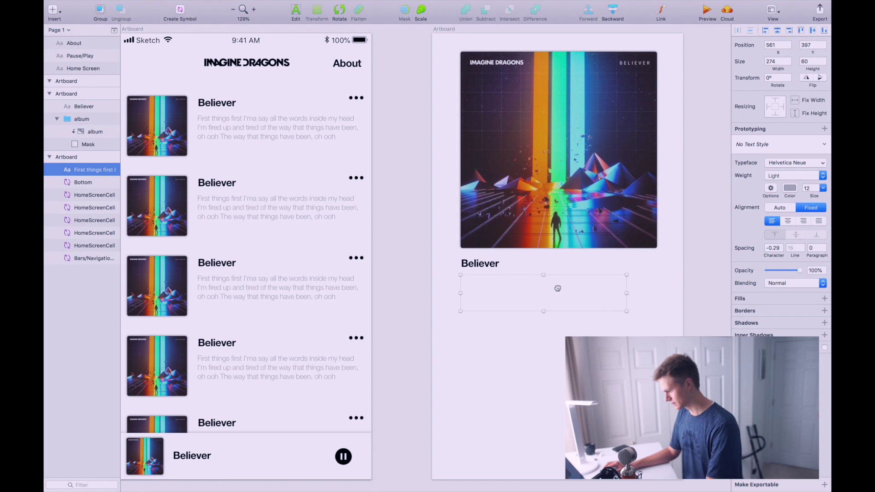
{"action": "left_click_drag", "start_coordinate": [558, 288], "coordinate": [557, 292]}
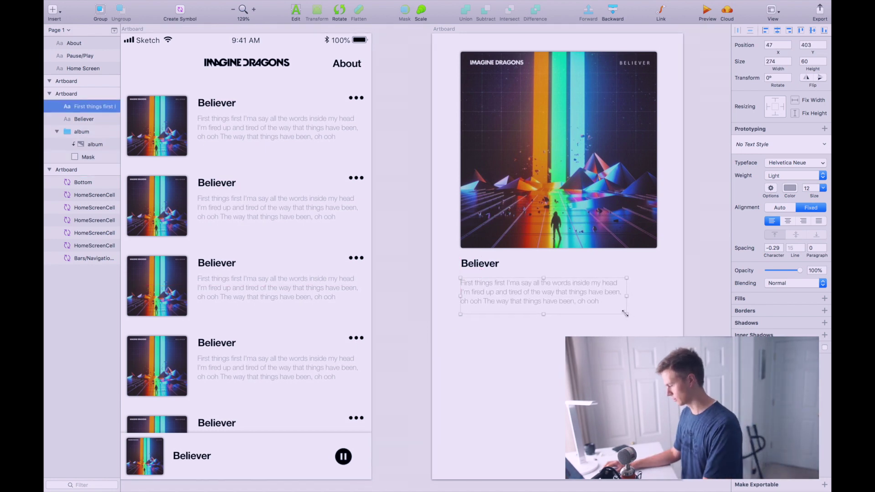
{"action": "left_click_drag", "start_coordinate": [625, 314], "coordinate": [657, 460]}
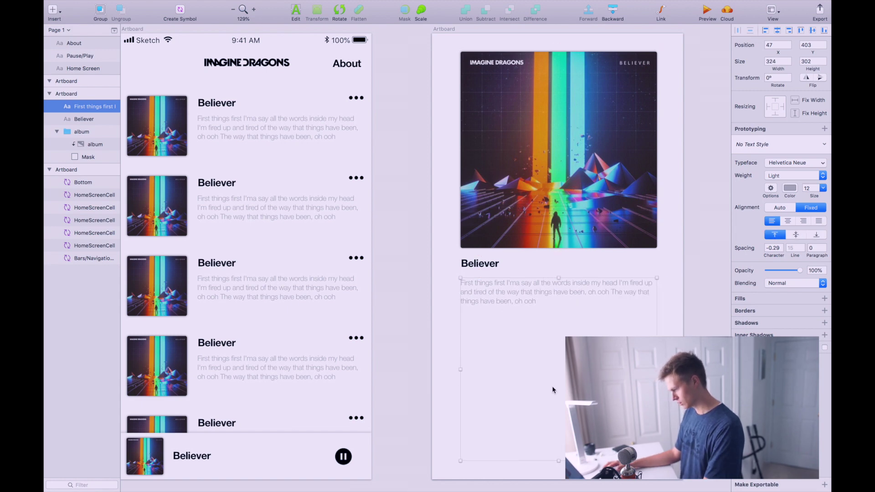
Open the lyrics text block on the Pause/Play artboard for editing
{"action": "double_click", "coordinate": [548, 330]}
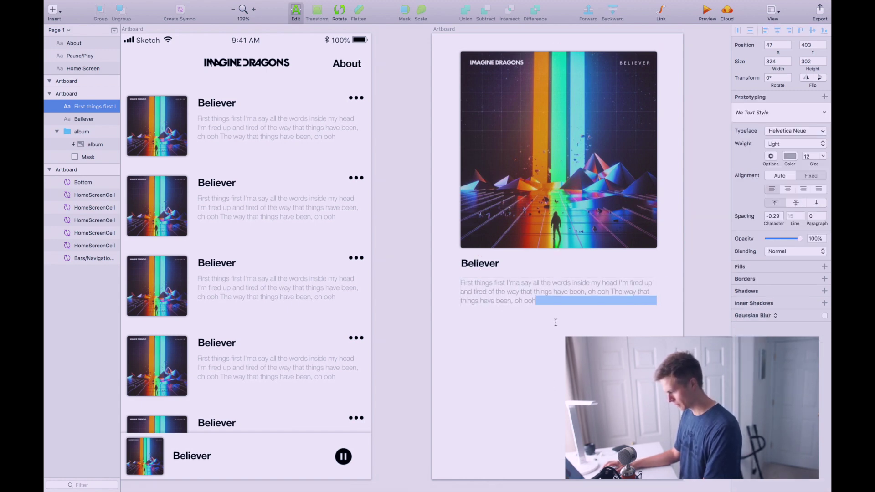
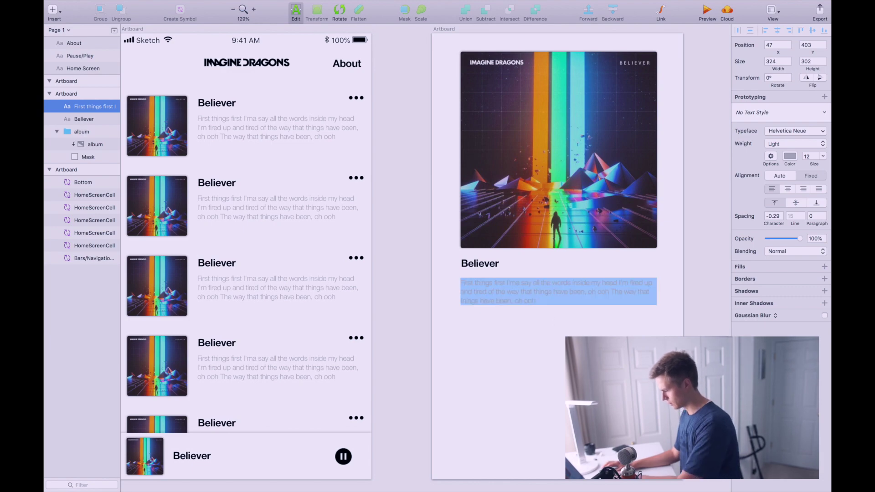
Switch to Safari, copy the full Believer lyrics from the Google results, and replace the Pause/Play artboard's lyrics text in Sketch with them
{"action": "key", "text": "ctrl+Right"}
{"action": "left_click", "coordinate": [591, 22]}
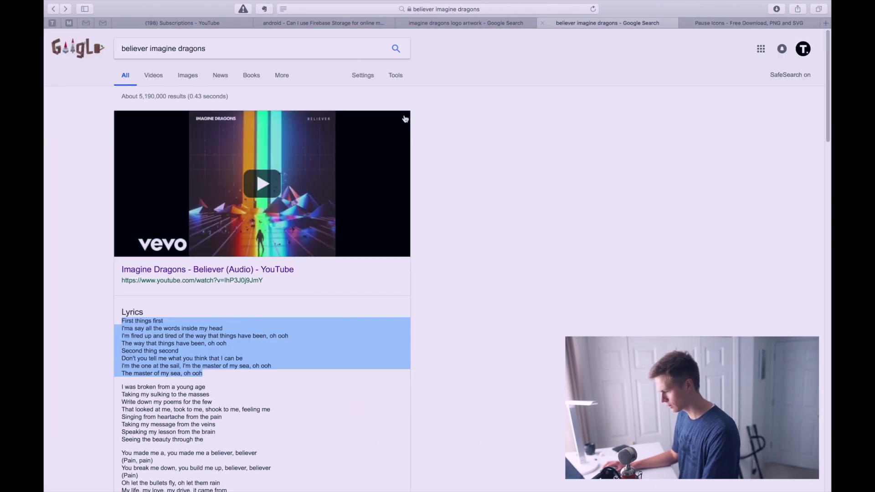
{"action": "scroll", "coordinate": [246, 392], "scroll_direction": "down", "scroll_amount": 15}
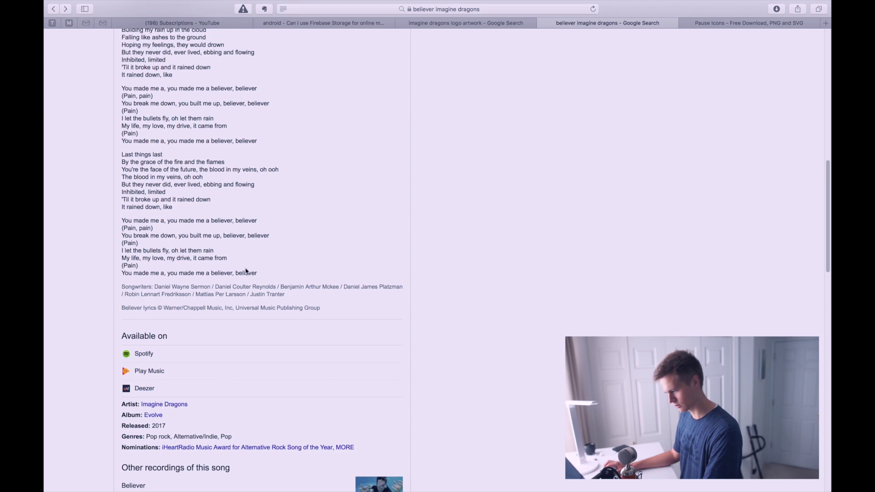
{"action": "left_click_drag", "start_coordinate": [271, 275], "coordinate": [210, 223]}
{"action": "scroll", "coordinate": [237, 246], "scroll_direction": "up", "scroll_amount": 15}
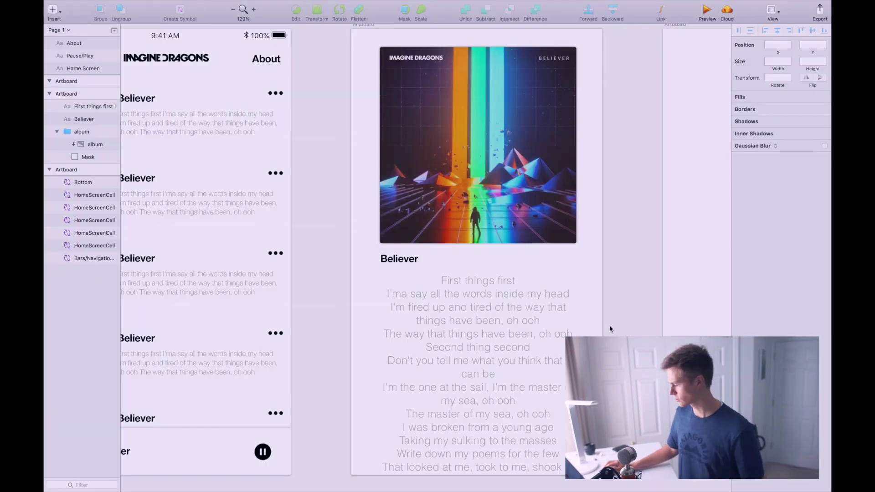
Copy the pause icon from the Bottom symbol and place it beneath the album image on the Pause/Play artboard, opposite the Believer title
{"action": "scroll", "coordinate": [531, 271], "scroll_direction": "left", "scroll_amount": 3}
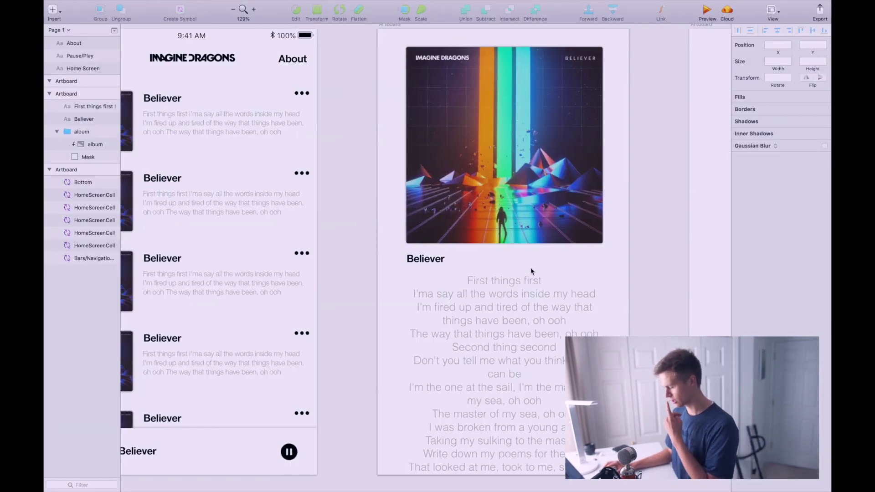
{"action": "left_click", "coordinate": [279, 461]}
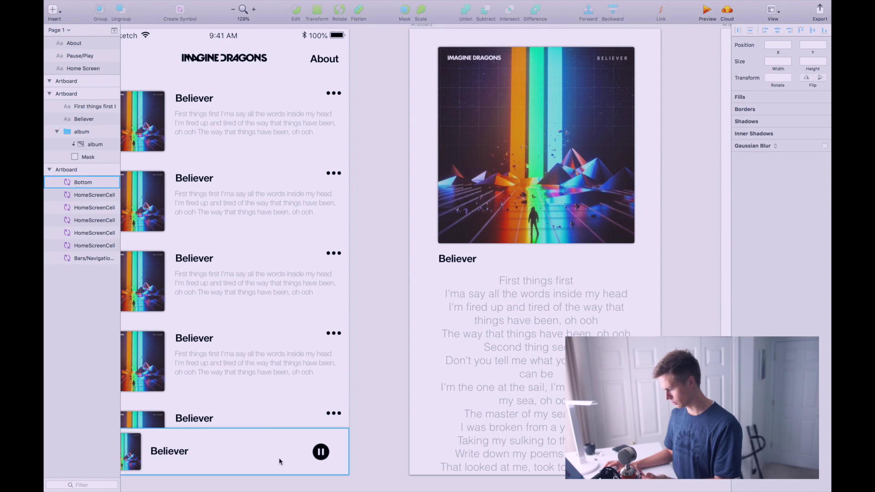
{"action": "left_click", "coordinate": [322, 460]}
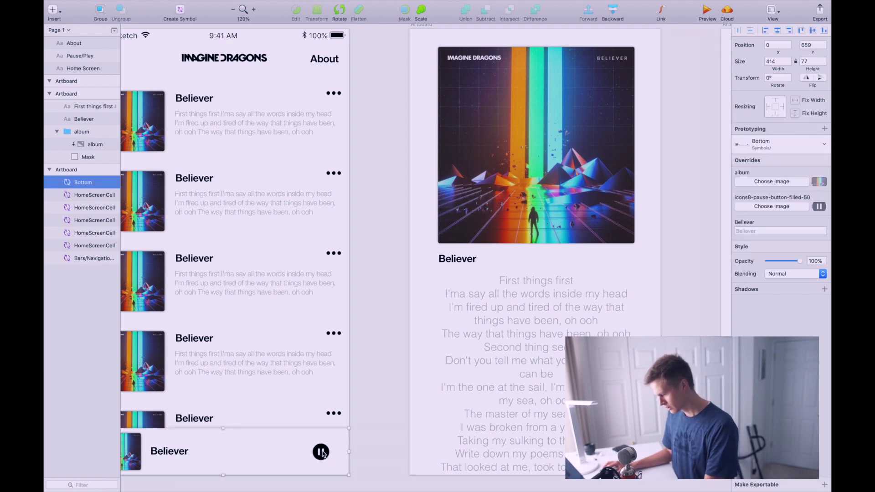
{"action": "double_click", "coordinate": [321, 453]}
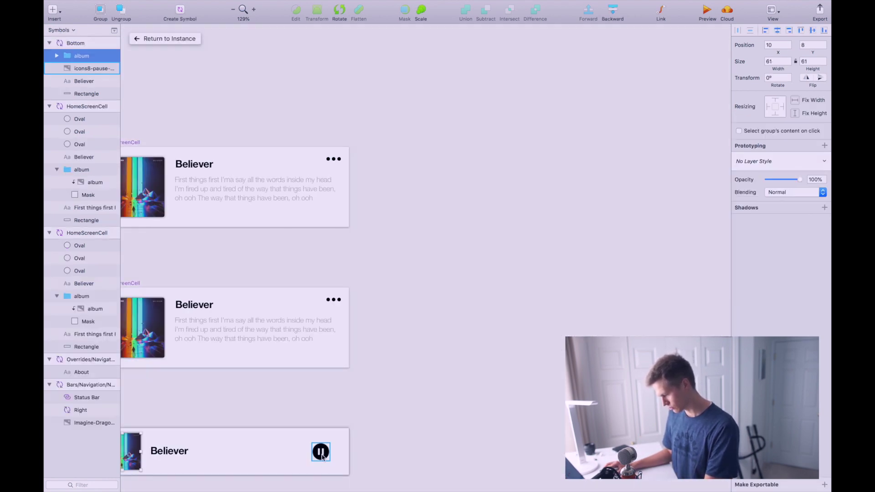
{"action": "left_click", "coordinate": [147, 40]}
{"action": "left_click_drag", "start_coordinate": [625, 263], "coordinate": [623, 258]}
Adjust the Believer title and pause icon together so they sit between the album image and the lyrics on the Pause/Play artboard
{"action": "scroll", "coordinate": [456, 282], "scroll_direction": "up", "scroll_amount": 1}
{"action": "left_click", "coordinate": [454, 267], "text": "shift"}
{"action": "key", "text": "shift+Down"}
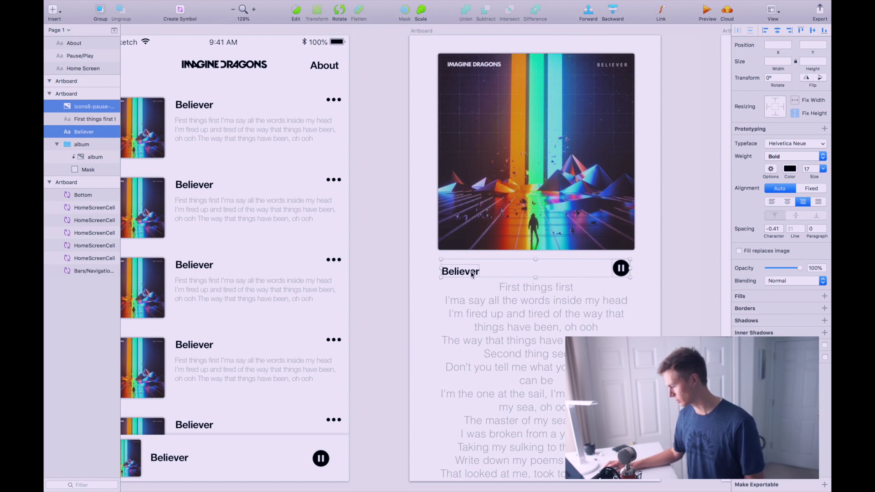
{"action": "left_click_drag", "start_coordinate": [471, 272], "coordinate": [469, 270]}
{"action": "left_click", "coordinate": [387, 283]}
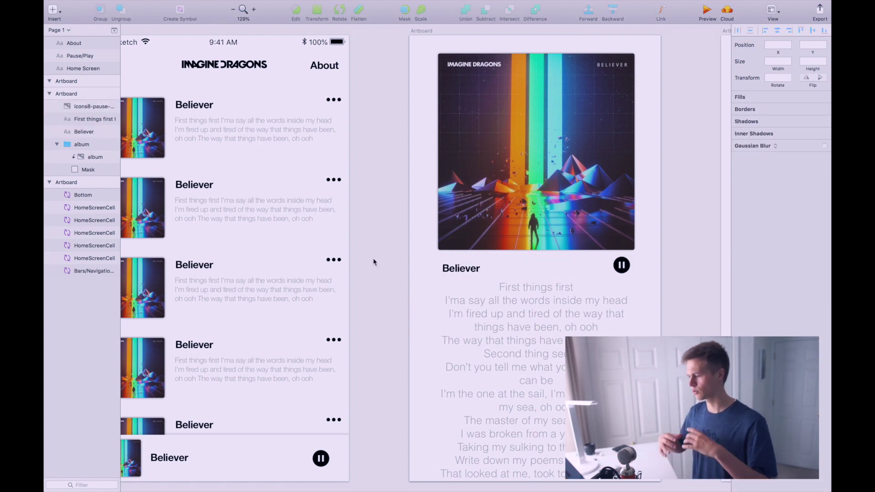
Copy the navigation bar from the Home Screen artboard to the top of the About artboard
{"action": "scroll", "coordinate": [374, 262], "scroll_direction": "down", "scroll_amount": 3}
{"action": "left_click", "coordinate": [169, 138]}
{"action": "key", "text": "ctrl+c"}
{"action": "left_click", "coordinate": [609, 165]}
{"action": "key", "text": "ctrl+v"}
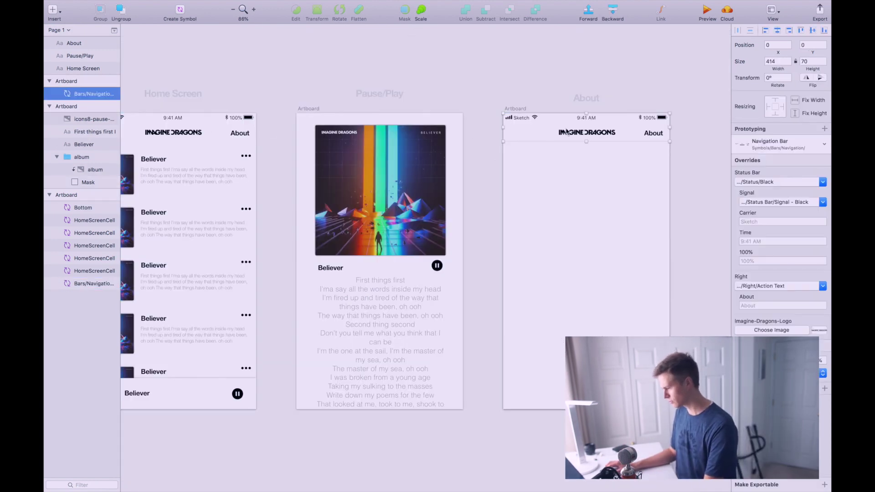
{"action": "double_click", "coordinate": [637, 136]}
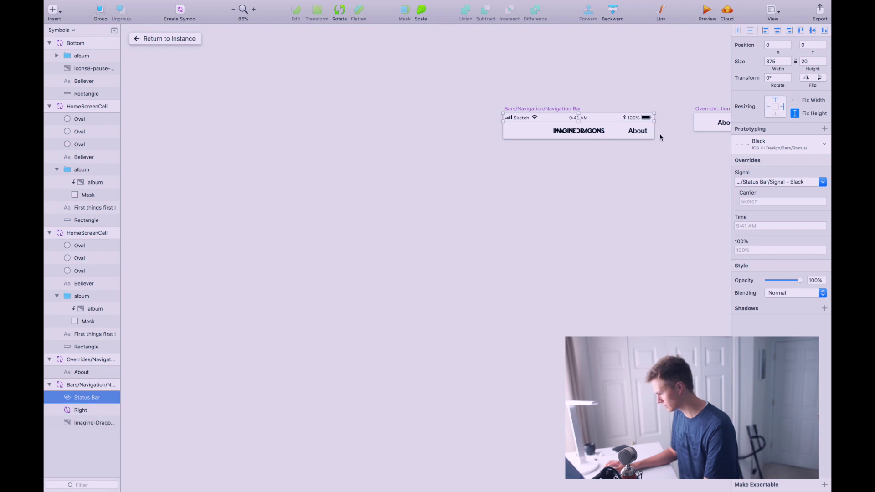
{"action": "left_click", "coordinate": [189, 40]}
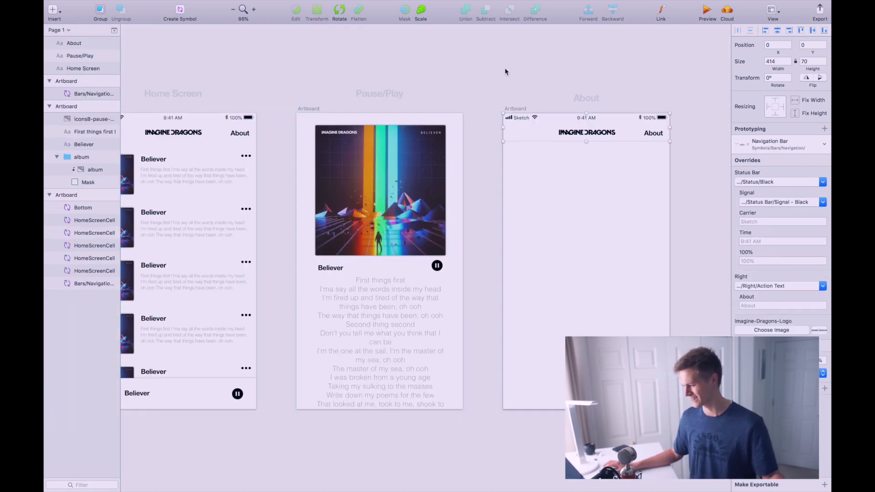
Select the album image group on the Pause/Play artboard
{"action": "left_click", "coordinate": [329, 143]}
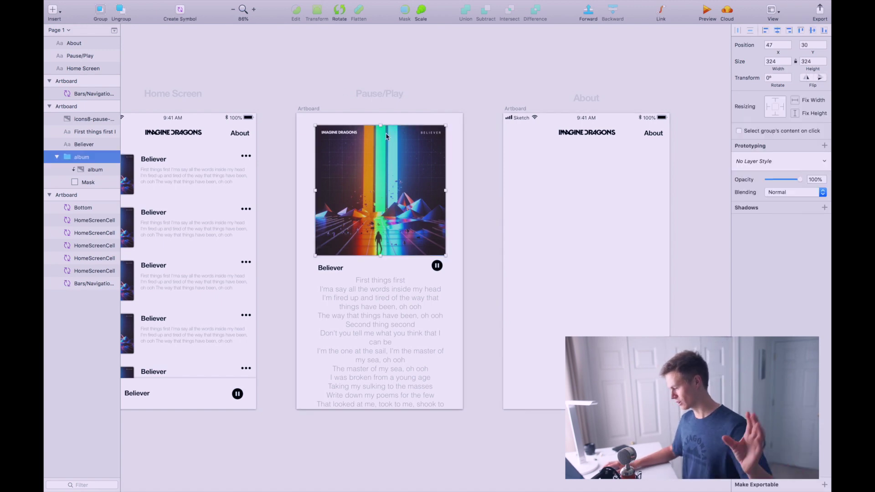
{"action": "left_click", "coordinate": [511, 152]}
{"action": "left_click", "coordinate": [425, 177]}
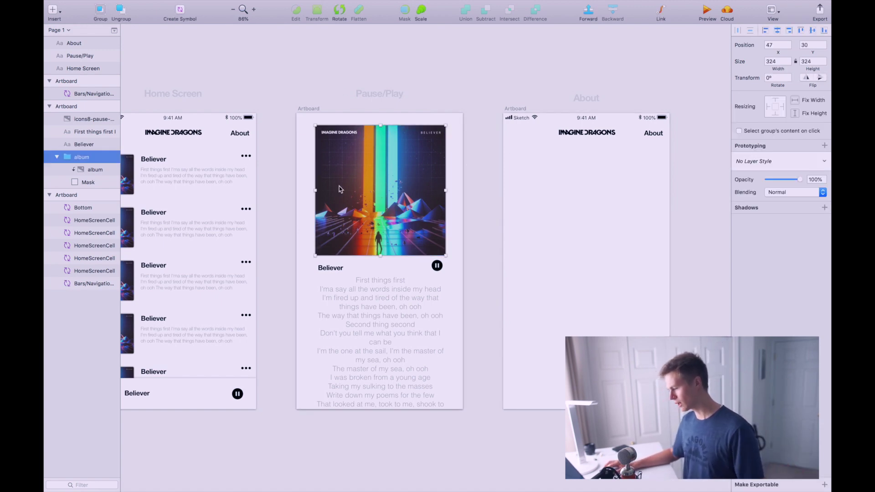